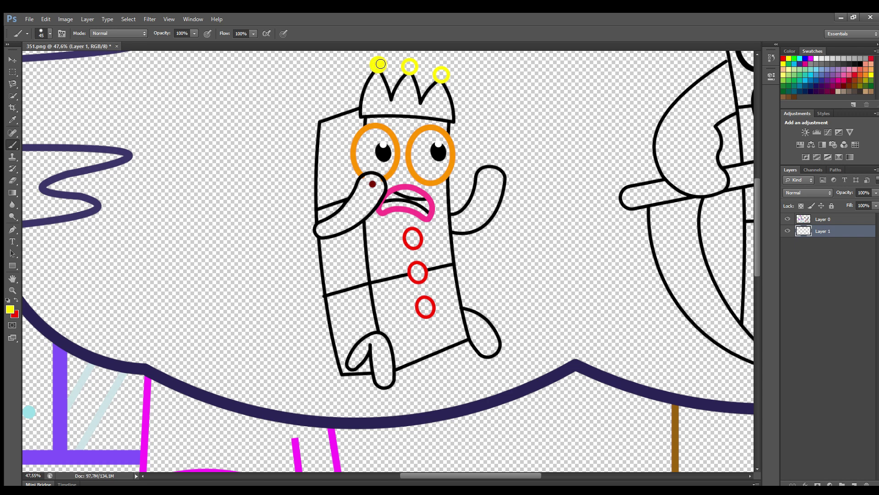
- Fill the crown of the standing block character with red, leaving the round tips yellow
left_click(11, 307)
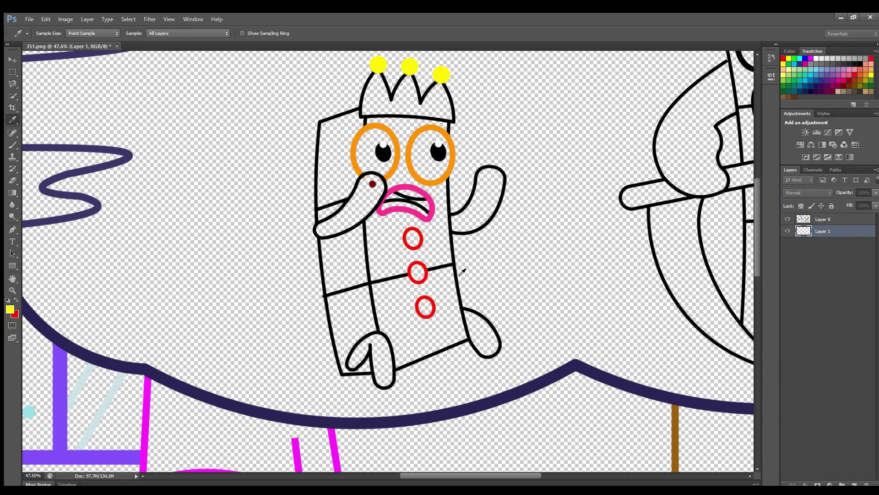
left_click(496, 379)
key("Return")
mouse_move(377, 78)
left_mouse_down()
mouse_move(393, 106)
mouse_move(408, 82)
mouse_move(419, 107)
mouse_move(439, 89)
mouse_move(450, 118)
mouse_move(367, 113)
mouse_move(375, 83)
mouse_move(368, 110)
mouse_move(445, 107)
left_mouse_up()
- Sample the yellow of the crown tips and fill the character's front face around the eyes, mouth and buttons
left_click(441, 74, "alt")
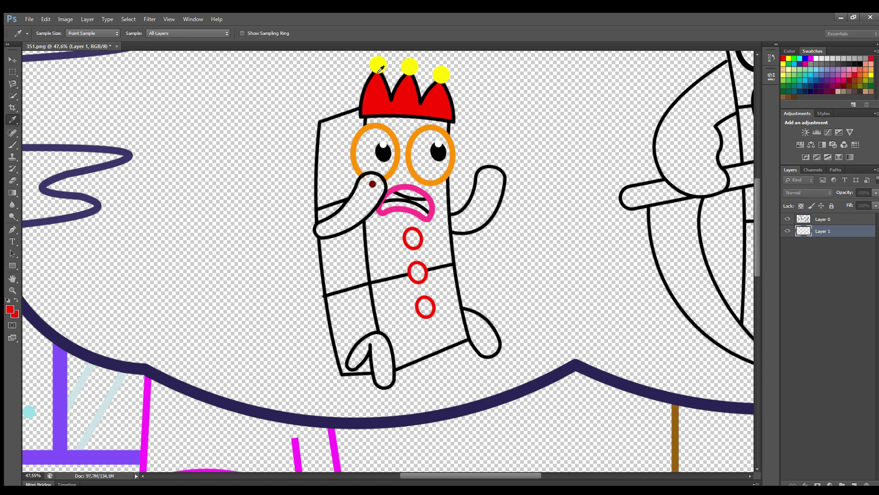
mouse_move(370, 121)
left_mouse_down()
mouse_move(422, 124)
mouse_move(437, 187)
mouse_move(461, 336)
mouse_move(410, 358)
mouse_move(380, 291)
mouse_move(372, 224)
mouse_move(425, 225)
mouse_move(402, 184)
left_mouse_up()
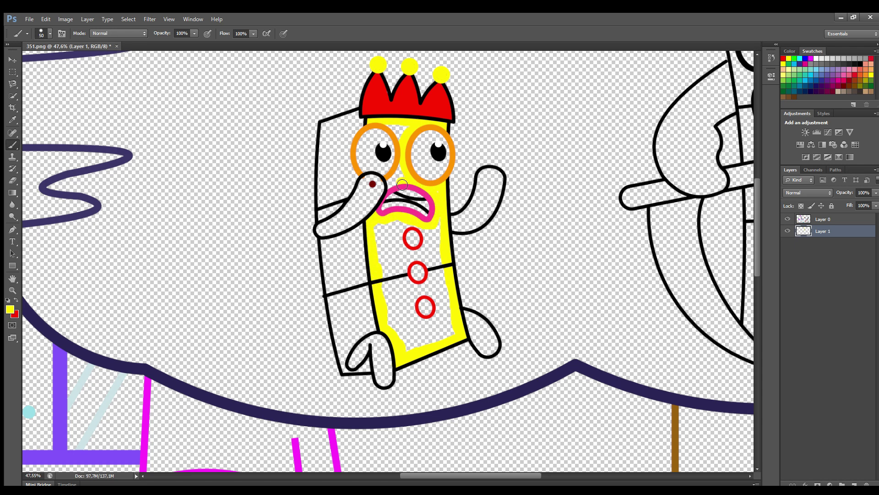
mouse_move(390, 227)
left_mouse_down()
mouse_move(422, 261)
mouse_move(423, 289)
mouse_move(406, 263)
mouse_move(431, 294)
mouse_move(428, 326)
mouse_move(424, 296)
left_mouse_up()
key("bracketright")
key("bracketright")
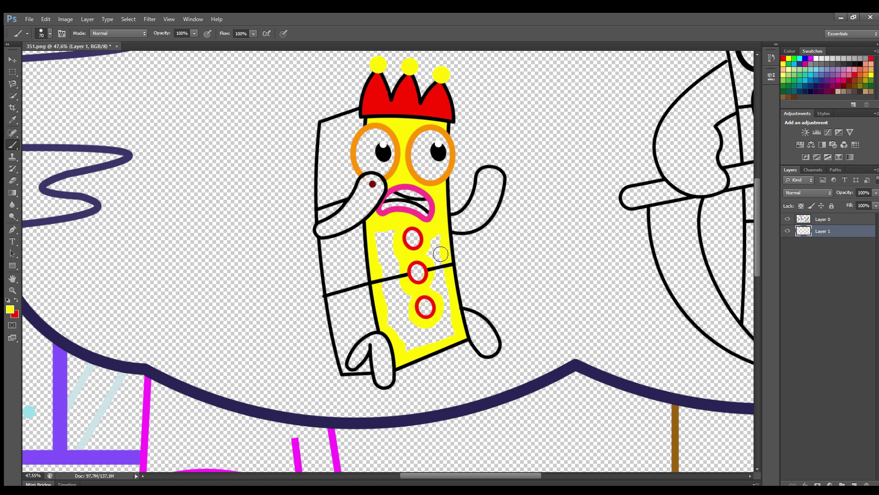
mouse_move(441, 254)
left_mouse_down()
mouse_move(450, 314)
mouse_move(420, 351)
mouse_move(394, 283)
mouse_move(395, 241)
mouse_move(390, 291)
mouse_move(412, 340)
mouse_move(449, 319)
mouse_move(436, 256)
left_mouse_up()
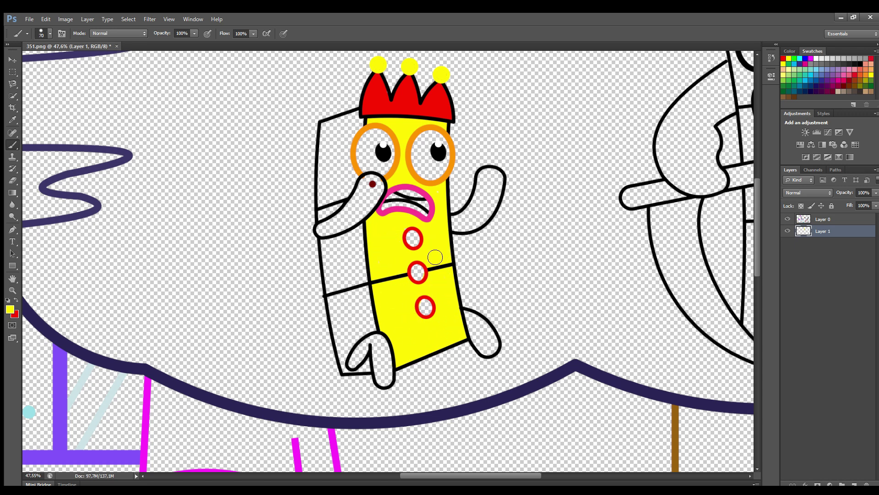
- Fill the side face of the yellow block character with a darker yellow
left_click(9, 306)
left_click(385, 147)
mouse_move(361, 121)
left_mouse_down()
mouse_move(356, 180)
mouse_move(324, 217)
mouse_move(326, 143)
mouse_move(343, 122)
mouse_move(335, 139)
mouse_move(343, 168)
left_mouse_up()
mouse_move(361, 229)
left_mouse_down()
mouse_move(375, 329)
mouse_move(345, 362)
mouse_move(346, 376)
mouse_move(367, 360)
mouse_move(342, 356)
mouse_move(328, 248)
mouse_move(355, 236)
mouse_move(354, 336)
mouse_move(339, 270)
mouse_move(353, 314)
left_mouse_up()
key("bracketright")
key("bracketright")
- Paint the whites of both of the yellow character's eyes
key("bracketleft")
mouse_move(381, 135)
left_mouse_down()
mouse_move(390, 170)
mouse_move(365, 169)
mouse_move(369, 138)
mouse_move(387, 149)
left_mouse_up()
mouse_move(417, 147)
left_mouse_down()
mouse_move(424, 142)
mouse_move(422, 172)
mouse_move(433, 170)
left_mouse_up()
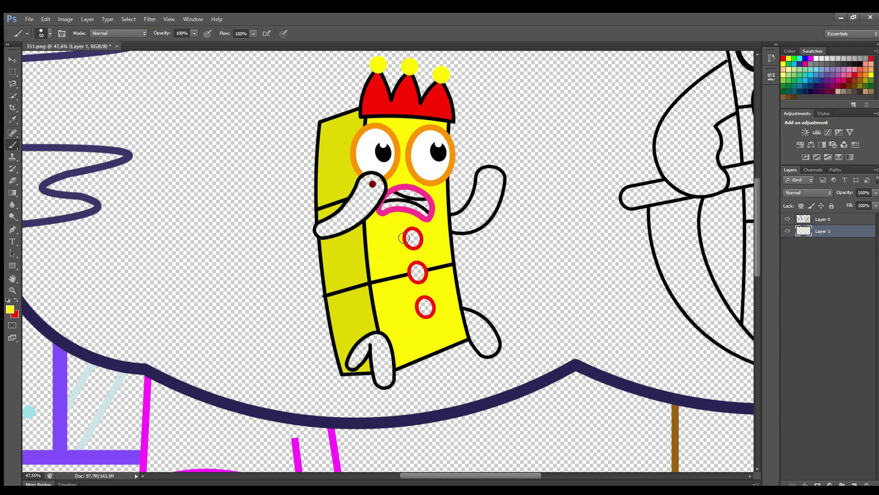
- Fill the yellow character's arms and legs with the sampled dark red and its three buttons with red
left_click(371, 184, "alt")
mouse_move(370, 182)
left_mouse_down()
mouse_move(340, 231)
mouse_move(321, 232)
mouse_move(360, 191)
mouse_move(343, 224)
left_mouse_up()
mouse_move(482, 173)
left_mouse_down()
mouse_move(503, 181)
mouse_move(498, 200)
mouse_move(481, 225)
mouse_move(458, 228)
mouse_move(482, 183)
mouse_move(463, 220)
left_mouse_up()
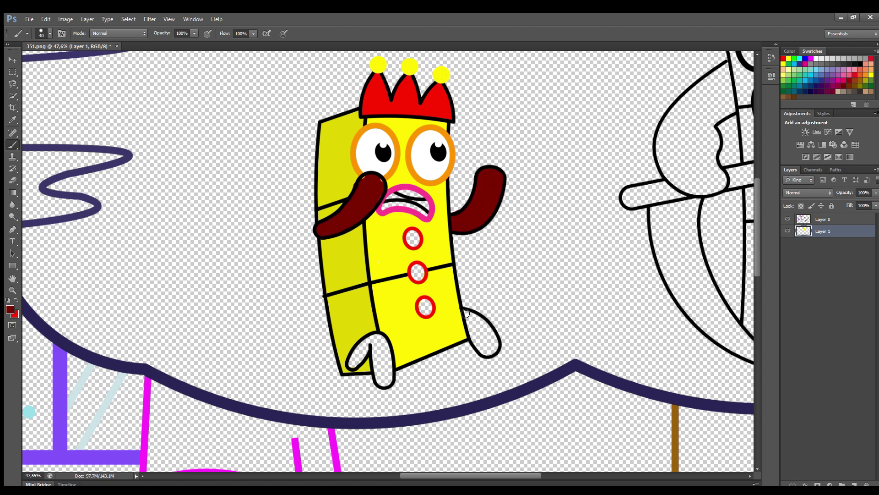
mouse_move(467, 314)
left_mouse_down()
mouse_move(495, 339)
mouse_move(489, 352)
mouse_move(474, 337)
mouse_move(474, 322)
left_mouse_up()
mouse_move(353, 364)
left_mouse_down()
mouse_move(364, 345)
mouse_move(388, 346)
mouse_move(383, 383)
mouse_move(376, 350)
mouse_move(361, 363)
mouse_move(387, 354)
left_mouse_up()
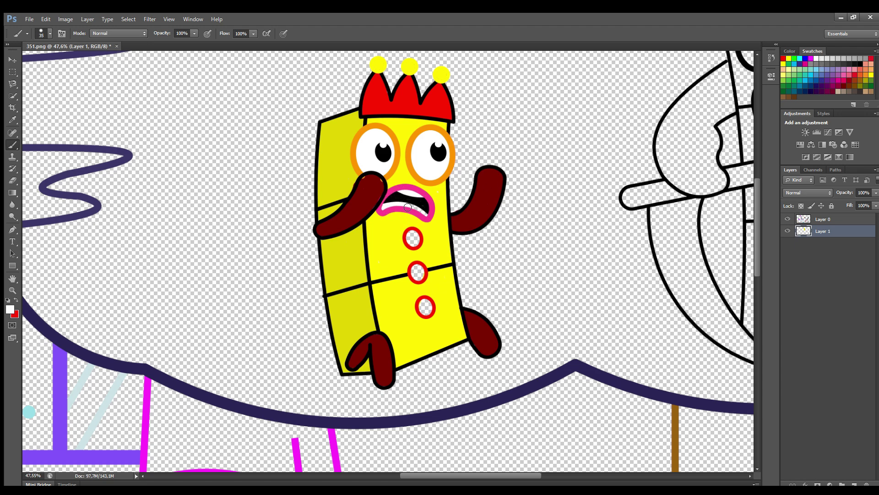
left_click(413, 233, "alt")
- Fill the front face of the scythe-holding figure and the arm beside the blade with dark grey
left_click_drag(417, 475, 467, 477)
left_click_drag(756, 248, 764, 219)
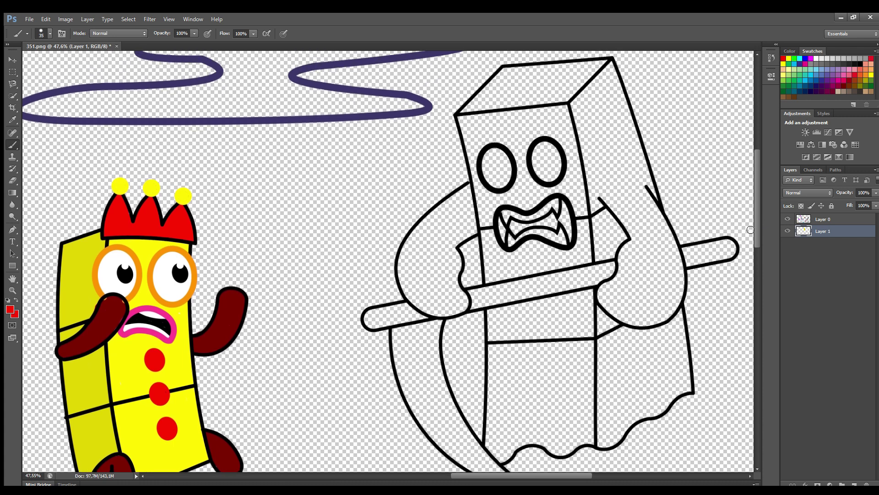
left_click(839, 69)
left_click(833, 64)
key("b")
mouse_move(458, 117)
left_mouse_down()
mouse_move(493, 117)
mouse_move(478, 124)
mouse_move(564, 114)
mouse_move(590, 263)
left_mouse_up()
mouse_move(592, 296)
left_mouse_down()
mouse_move(594, 442)
mouse_move(498, 454)
mouse_move(492, 259)
mouse_move(467, 125)
mouse_move(475, 166)
mouse_move(483, 142)
mouse_move(562, 127)
mouse_move(575, 165)
mouse_move(556, 195)
mouse_move(526, 160)
mouse_move(563, 144)
mouse_move(521, 155)
mouse_move(485, 148)
mouse_move(522, 145)
mouse_move(515, 198)
mouse_move(494, 195)
mouse_move(500, 206)
mouse_move(571, 195)
mouse_move(581, 210)
mouse_move(578, 257)
mouse_move(501, 255)
mouse_move(493, 219)
mouse_move(502, 278)
mouse_move(573, 267)
mouse_move(550, 266)
mouse_move(505, 330)
mouse_move(526, 310)
mouse_move(574, 304)
mouse_move(587, 332)
mouse_move(587, 424)
mouse_move(506, 450)
mouse_move(508, 371)
mouse_move(541, 323)
mouse_move(579, 351)
mouse_move(573, 431)
mouse_move(515, 437)
mouse_move(519, 350)
mouse_move(571, 327)
mouse_move(571, 407)
mouse_move(518, 428)
mouse_move(527, 342)
mouse_move(561, 398)
mouse_move(536, 382)
mouse_move(550, 386)
mouse_move(554, 336)
left_mouse_up()
key("bracketright")
key("bracketright")
mouse_move(463, 188)
left_mouse_down()
mouse_move(471, 200)
mouse_move(452, 263)
mouse_move(464, 304)
mouse_move(412, 293)
mouse_move(409, 266)
mouse_move(435, 215)
mouse_move(453, 275)
mouse_move(421, 229)
mouse_move(428, 275)
left_mouse_up()
- Fill the scythe figure's side face and the other arm with a darker grey, down to the ragged hem
key("i")
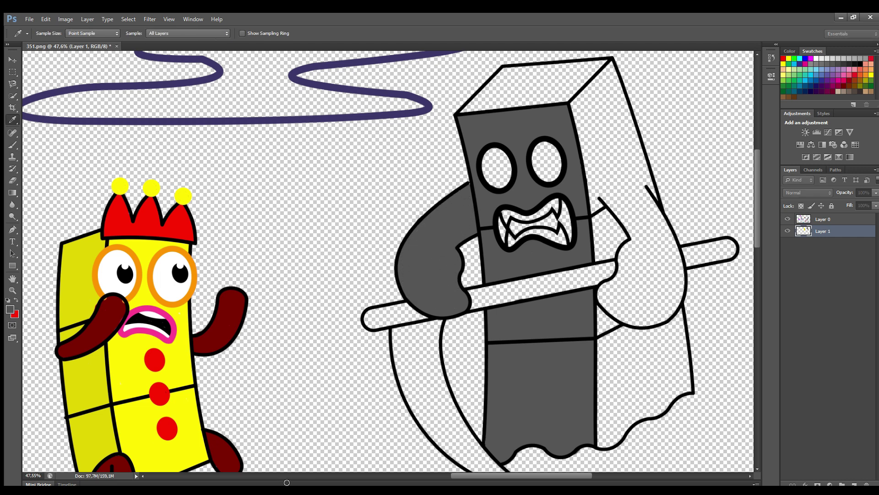
key("b")
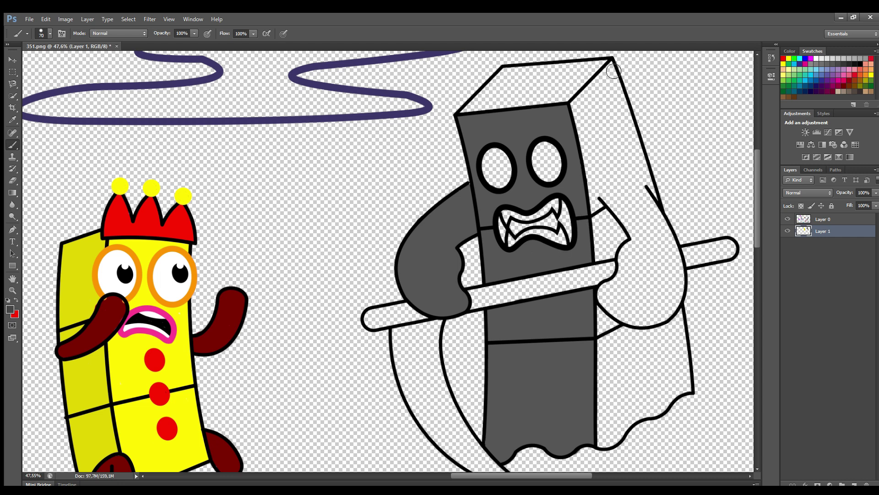
mouse_move(612, 66)
left_mouse_down()
mouse_move(683, 279)
mouse_move(673, 311)
mouse_move(638, 326)
mouse_move(607, 306)
mouse_move(635, 239)
mouse_move(607, 199)
mouse_move(625, 238)
mouse_move(602, 261)
mouse_move(577, 110)
mouse_move(607, 76)
mouse_move(668, 252)
mouse_move(657, 315)
mouse_move(617, 296)
mouse_move(665, 284)
mouse_move(634, 286)
mouse_move(594, 132)
mouse_move(605, 107)
mouse_move(645, 222)
mouse_move(648, 290)
mouse_move(633, 203)
mouse_move(602, 117)
mouse_move(621, 199)
left_mouse_up()
key("bracketright")
key("bracketright")
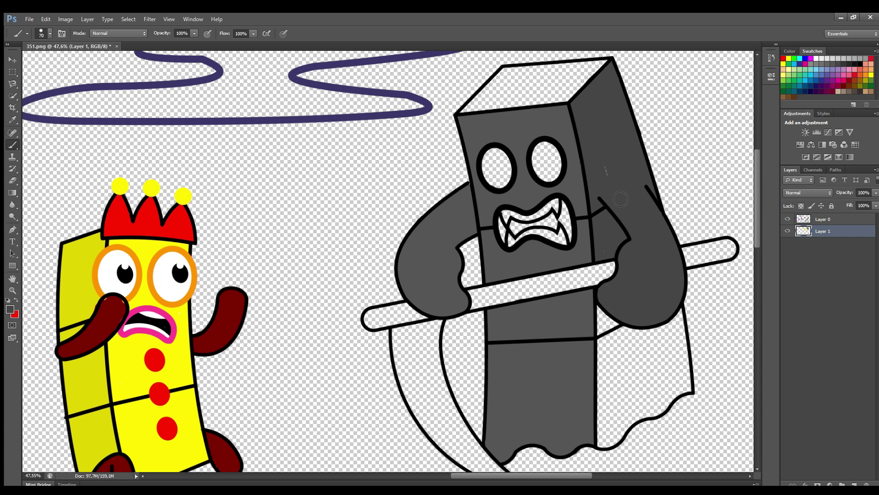
mouse_move(600, 311)
left_mouse_down()
mouse_move(642, 332)
mouse_move(679, 315)
mouse_move(691, 387)
mouse_move(604, 446)
mouse_move(600, 318)
mouse_move(603, 388)
mouse_move(612, 332)
mouse_move(616, 434)
mouse_move(660, 404)
mouse_move(677, 354)
mouse_move(651, 340)
mouse_move(621, 371)
mouse_move(651, 402)
mouse_move(653, 348)
mouse_move(637, 402)
mouse_move(638, 366)
left_mouse_up()
key("bracketright")
- Fill the top face of the scythe figure's head with dark grey, using a smaller brush
left_click(495, 345, "alt")
key("bracketleft")
key("bracketleft")
key("bracketleft")
key("bracketleft")
key("bracketleft")
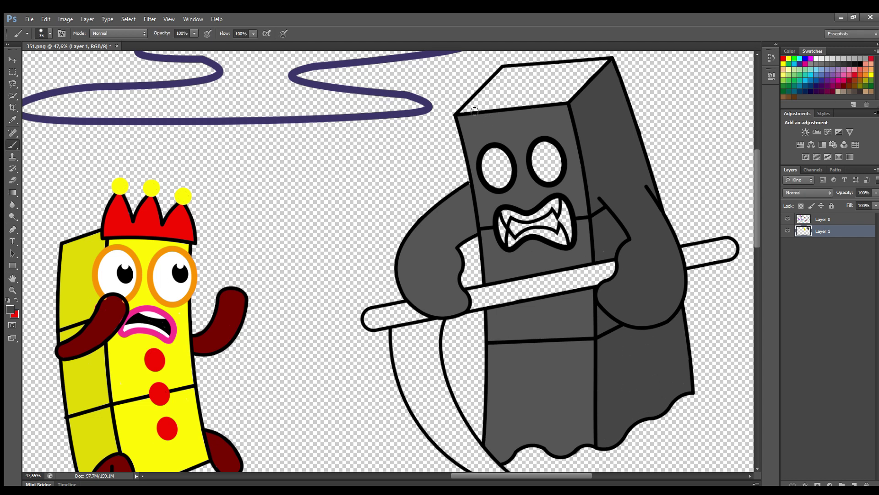
mouse_move(467, 110)
left_mouse_down()
mouse_move(503, 72)
mouse_move(601, 62)
mouse_move(568, 97)
mouse_move(483, 105)
mouse_move(509, 106)
mouse_move(491, 105)
mouse_move(531, 79)
mouse_move(581, 79)
mouse_move(512, 101)
mouse_move(585, 74)
left_mouse_up()
key("bracketright")
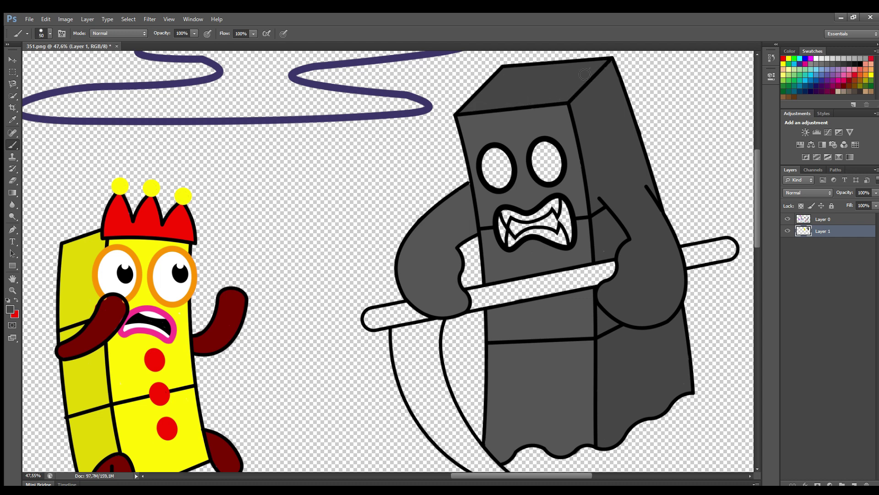
- Fill the scythe figure's eyes and jagged fangs with red and the rest of its mouth with near-black
left_click(784, 58)
mouse_move(545, 148)
left_mouse_down()
mouse_move(558, 166)
mouse_move(549, 180)
mouse_move(542, 149)
mouse_move(536, 174)
left_mouse_up()
mouse_move(499, 151)
left_mouse_down()
mouse_move(503, 160)
mouse_move(490, 163)
mouse_move(498, 175)
left_mouse_up()
left_click_drag(556, 205, 513, 217)
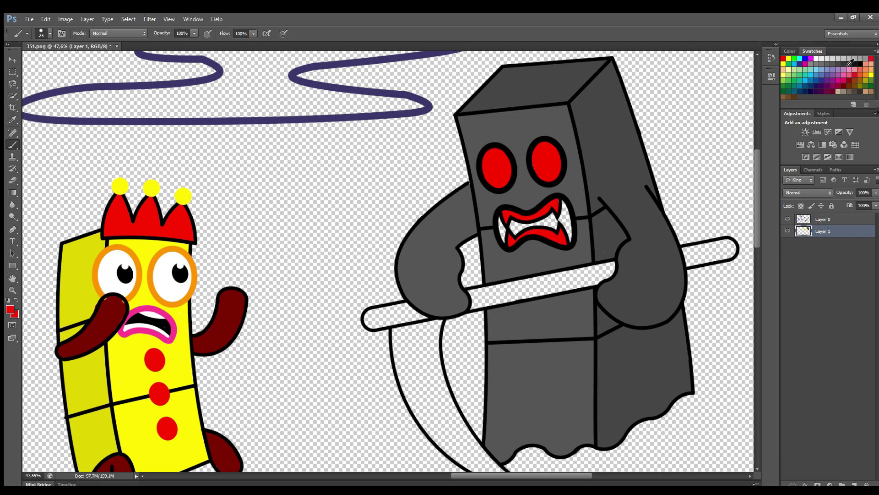
key("ctrl+z")
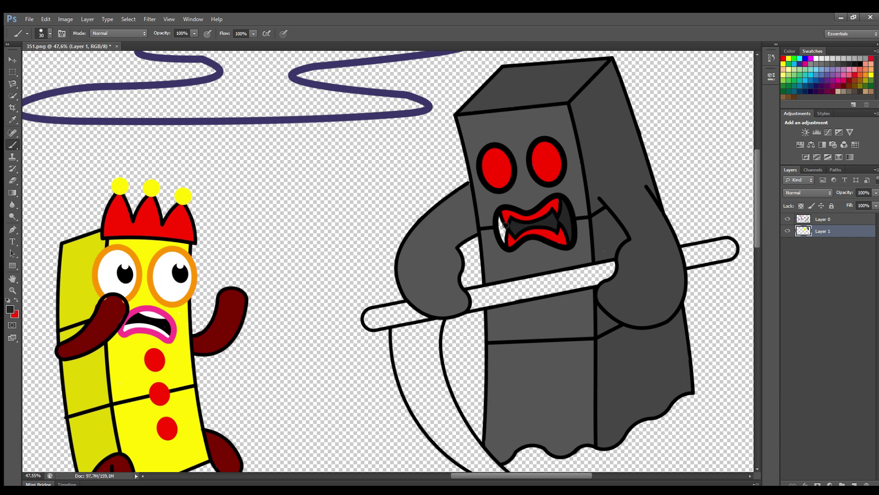
- Fill the scythe's shaft with medium grey and its curved blade with light grey on Layer 1
left_click(813, 64)
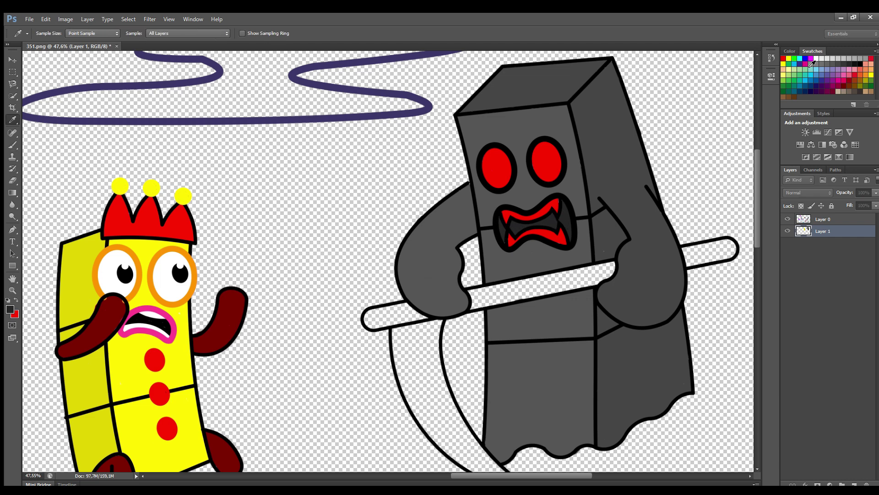
mouse_move(686, 252)
left_mouse_down()
mouse_move(730, 245)
mouse_move(694, 260)
mouse_move(729, 250)
left_mouse_up()
mouse_move(609, 273)
left_mouse_down()
mouse_move(476, 306)
mouse_move(494, 303)
mouse_move(474, 293)
mouse_move(604, 267)
mouse_move(486, 298)
left_mouse_up()
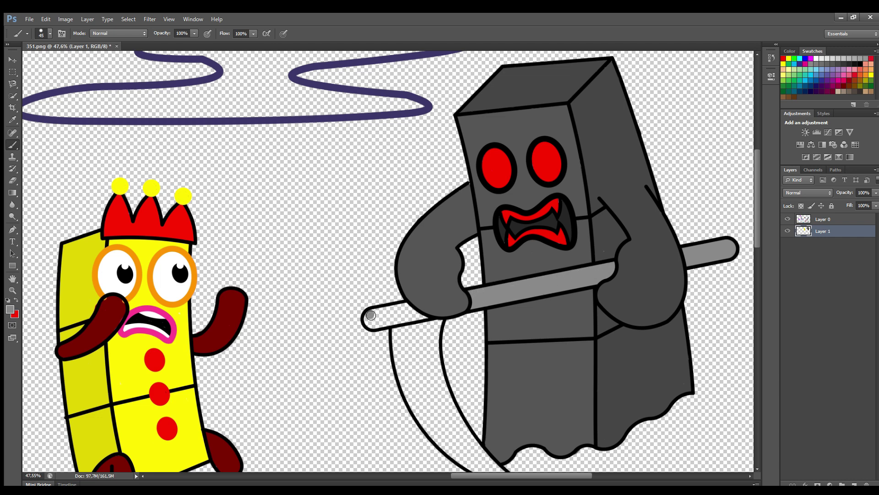
mouse_move(371, 315)
left_mouse_down()
mouse_move(403, 308)
mouse_move(424, 319)
mouse_move(372, 326)
mouse_move(404, 314)
mouse_move(439, 359)
mouse_move(439, 331)
mouse_move(469, 402)
mouse_move(531, 458)
mouse_move(490, 444)
mouse_move(435, 396)
mouse_move(402, 305)
mouse_move(438, 297)
mouse_move(450, 384)
mouse_move(442, 386)
mouse_move(418, 311)
mouse_move(467, 420)
left_mouse_up()
scroll(438, 360, "down", 2)
key("bracketright")
key("bracketright")
key("bracketright")
key("bracketright")
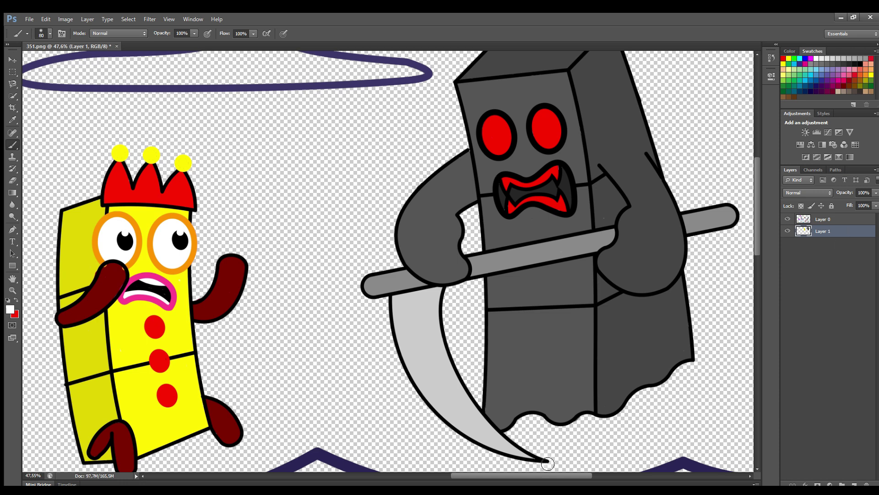
left_click(842, 221)
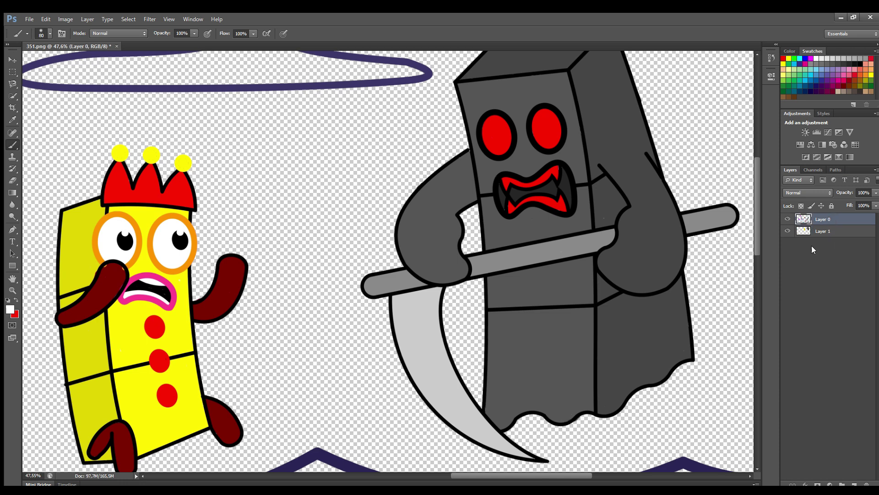
left_click(837, 232)
- Fill the dresser's top edge with violet and its drawer fronts with a lighter violet
key("ctrl+0")
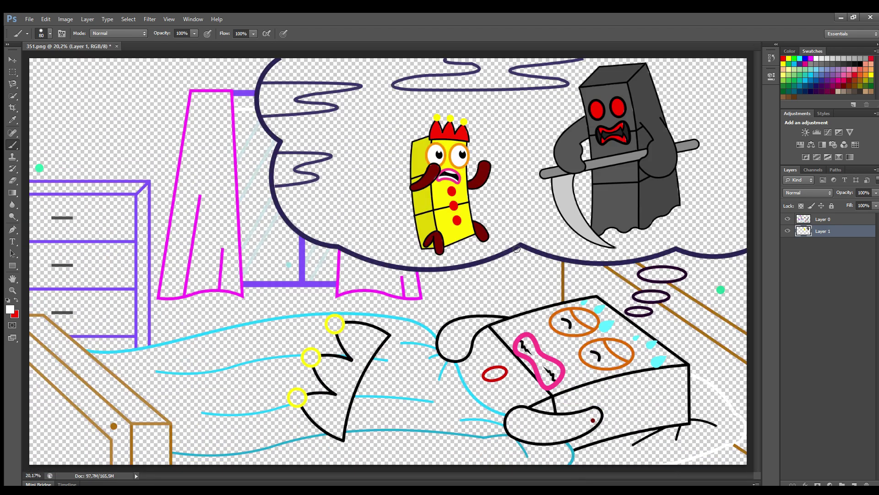
key("i")
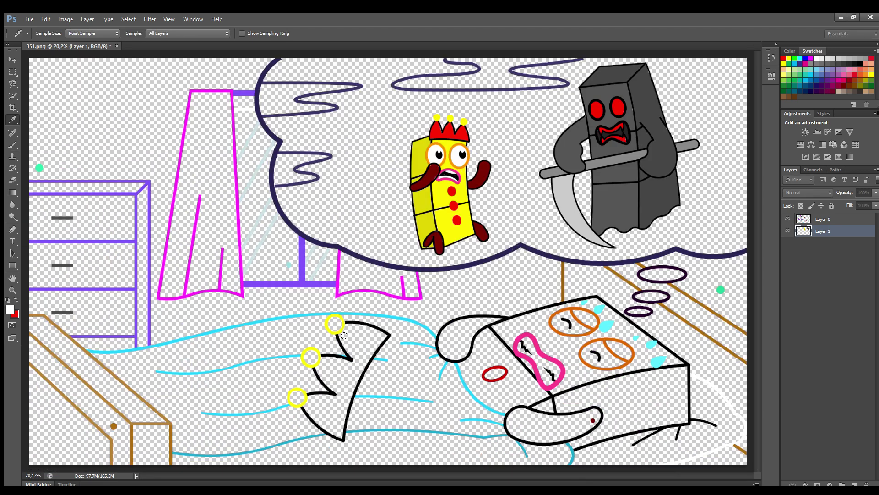
left_click(461, 331)
left_click_drag(35, 189, 135, 193)
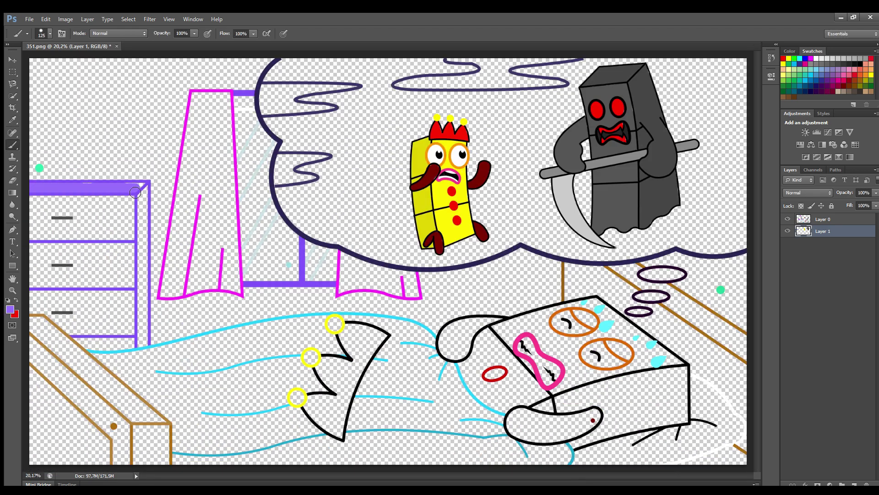
key("bracketright")
key("bracketright")
key("bracketright")
mouse_move(32, 204)
left_mouse_down()
mouse_move(116, 201)
mouse_move(130, 225)
mouse_move(132, 346)
mouse_move(103, 347)
mouse_move(33, 311)
mouse_move(33, 218)
mouse_move(73, 209)
mouse_move(122, 281)
mouse_move(38, 302)
mouse_move(118, 316)
mouse_move(41, 284)
mouse_move(39, 256)
mouse_move(108, 228)
mouse_move(67, 253)
mouse_move(109, 245)
left_mouse_up()
key("bracketright")
key("bracketright")
- Fill the dresser's narrow side panel with a deeper violet, using a smaller brush
left_click(10, 308)
left_click(126, 192)
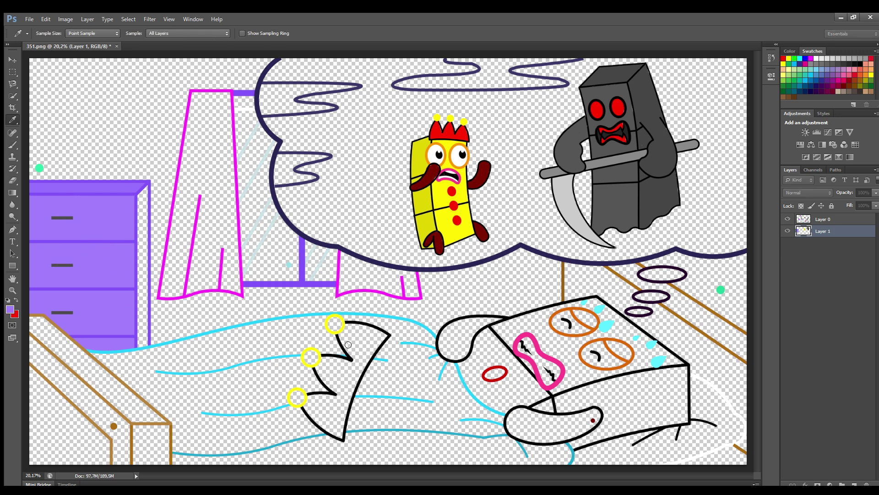
left_click(498, 345)
key("bracketleft")
key("bracketleft")
key("bracketleft")
key("bracketleft")
key("bracketleft")
left_click_drag(145, 187, 145, 325)
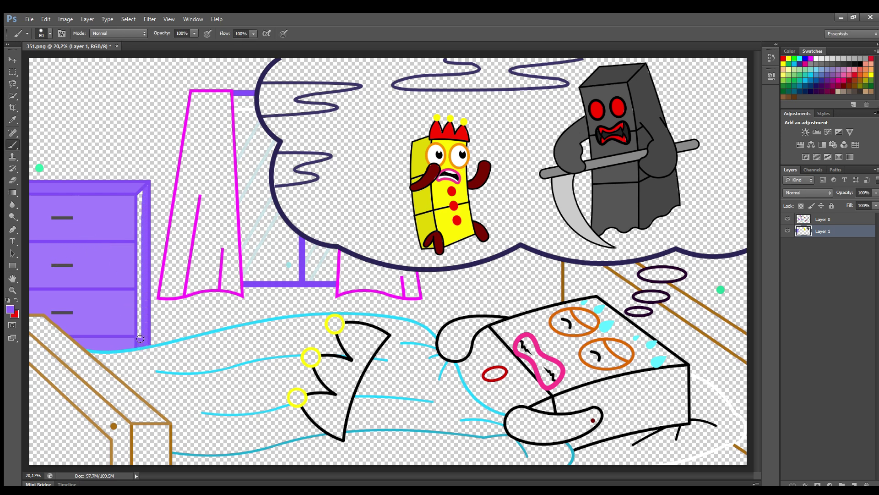
left_click_drag(140, 240, 144, 192)
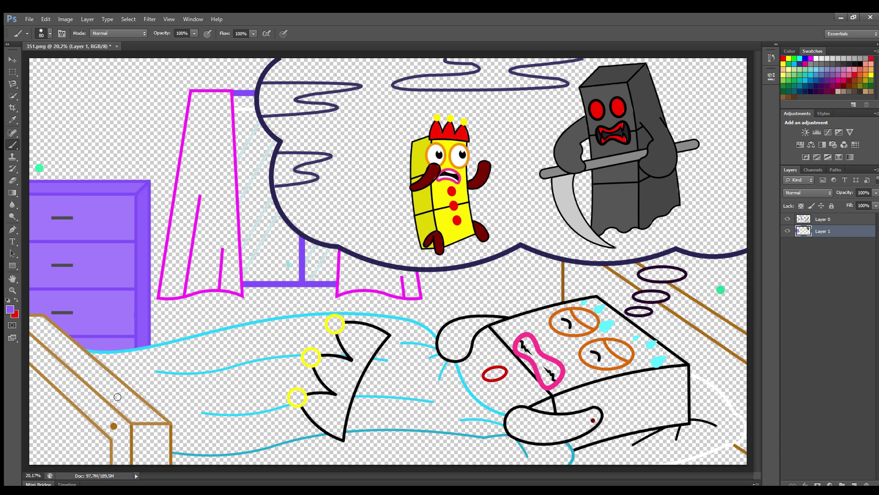
- Fill both window curtains with bright magenta, keeping the fold lines distinct
key("i")
key("Return")
mouse_move(195, 98)
left_mouse_down()
mouse_move(227, 96)
mouse_move(236, 293)
mouse_move(185, 291)
mouse_move(167, 265)
mouse_move(197, 98)
mouse_move(224, 108)
mouse_move(227, 279)
mouse_move(181, 234)
mouse_move(210, 113)
mouse_move(198, 277)
mouse_move(196, 256)
left_mouse_up()
key("bracketright")
key("bracketright")
key("bracketright")
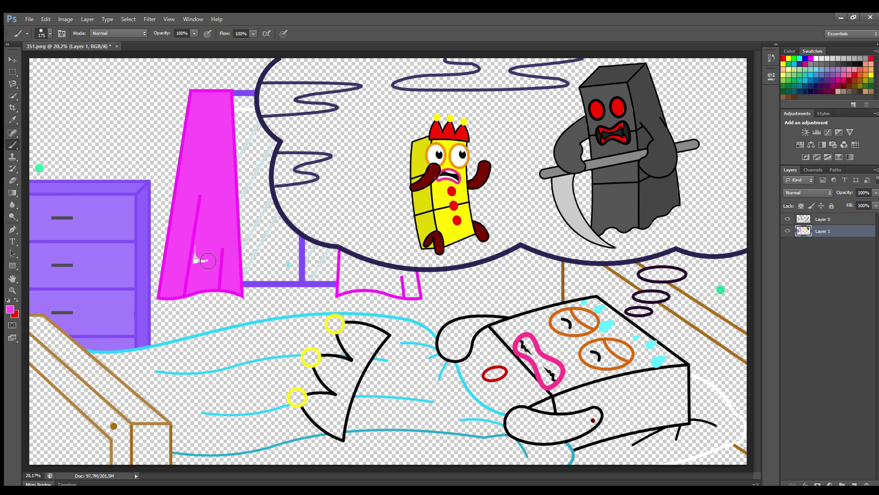
key("bracketleft")
key("bracketleft")
key("bracketleft")
key("bracketleft")
mouse_move(344, 255)
left_mouse_down()
mouse_move(344, 276)
mouse_move(415, 296)
mouse_move(399, 273)
mouse_move(351, 261)
mouse_move(367, 284)
mouse_move(360, 274)
left_mouse_up()
- Fill the exposed upper corner of the window pane with white and the diagonal glass reflections with pale blue
key("i")
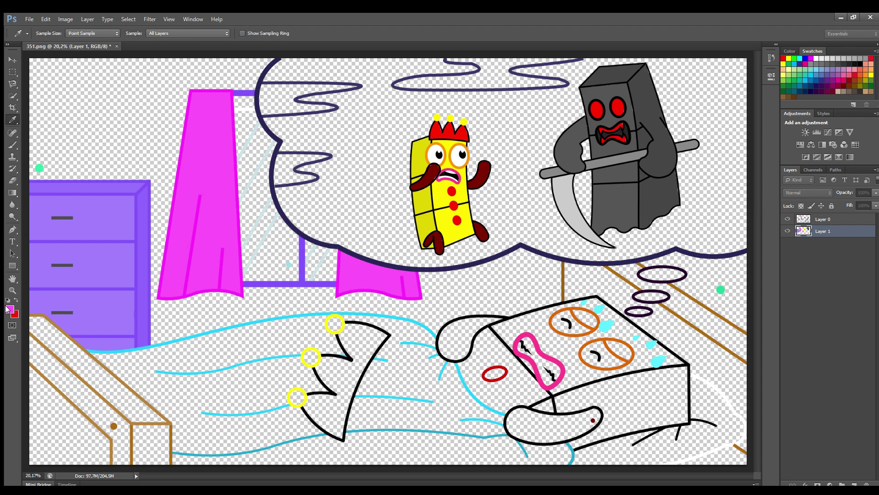
left_click(248, 113)
key("b")
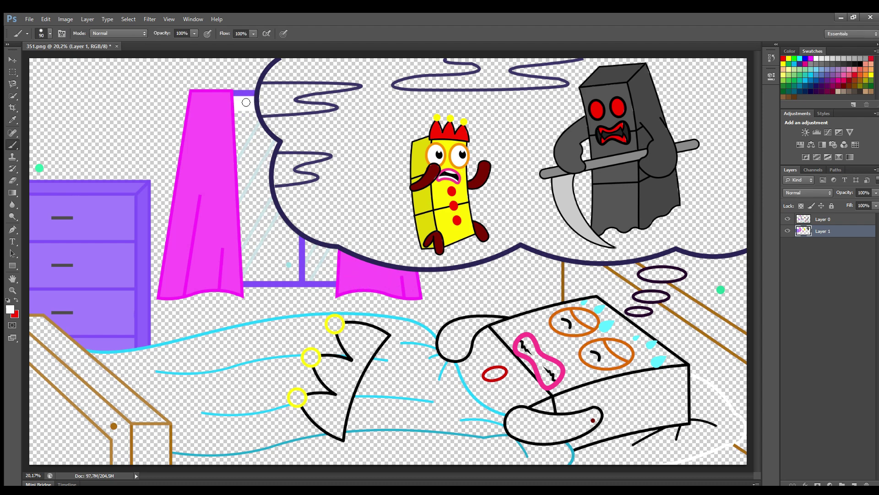
left_click(255, 223, "alt")
left_click_drag(256, 166, 242, 194)
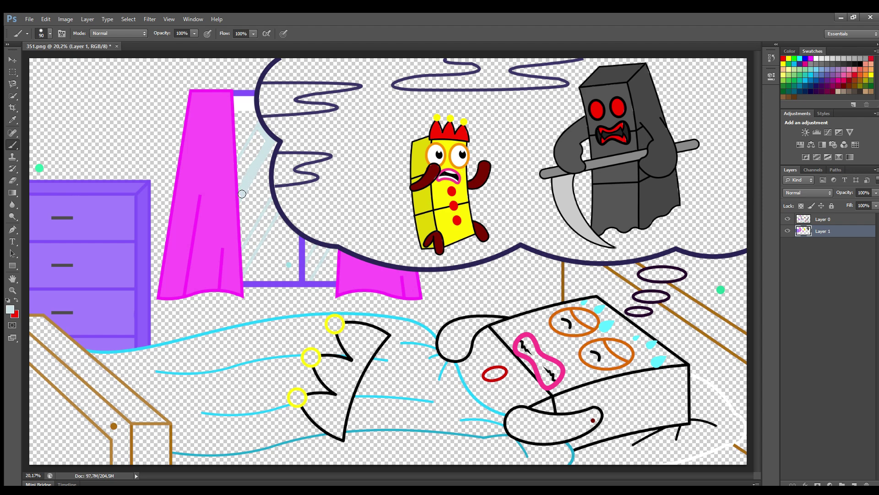
left_click_drag(241, 164, 256, 158)
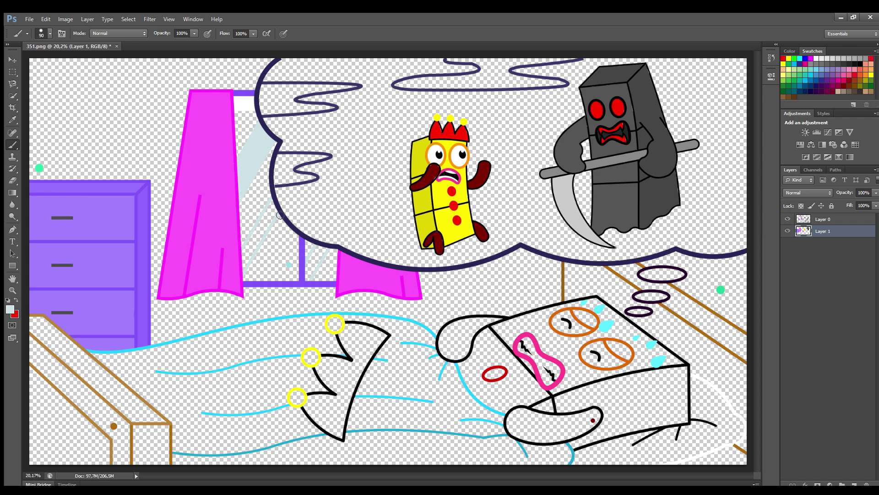
left_click_drag(280, 215, 255, 244)
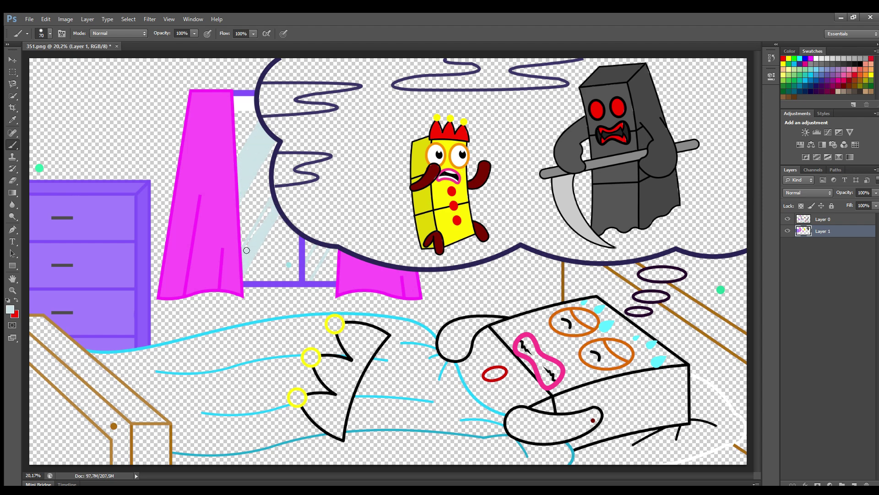
left_click_drag(323, 253, 308, 265)
- Fill the main area of the bed's blanket with bright cyan, working around the crown and the bed frame
left_click(418, 344, "alt")
key("bracketright")
key("bracketright")
key("bracketright")
mouse_move(93, 355)
left_mouse_down()
mouse_move(151, 354)
mouse_move(326, 321)
mouse_move(317, 366)
mouse_move(330, 338)
mouse_move(342, 354)
mouse_move(299, 353)
mouse_move(326, 392)
mouse_move(296, 385)
mouse_move(282, 407)
mouse_move(320, 432)
mouse_move(271, 445)
mouse_move(174, 451)
mouse_move(175, 422)
mouse_move(100, 357)
mouse_move(137, 375)
mouse_move(115, 366)
mouse_move(308, 331)
mouse_move(332, 347)
mouse_move(155, 371)
mouse_move(288, 355)
mouse_move(308, 381)
mouse_move(285, 389)
mouse_move(257, 374)
mouse_move(173, 382)
mouse_move(154, 393)
mouse_move(184, 433)
mouse_move(229, 447)
mouse_move(296, 434)
mouse_move(294, 421)
mouse_move(308, 432)
mouse_move(188, 435)
mouse_move(266, 423)
mouse_move(215, 419)
mouse_move(280, 384)
mouse_move(179, 386)
mouse_move(249, 409)
mouse_move(217, 393)
mouse_move(262, 398)
left_mouse_up()
key("bracketright")
key("bracketright")
key("bracketright")
key("bracketleft")
key("bracketleft")
key("bracketleft")
key("bracketleft")
mouse_move(342, 315)
left_mouse_down()
mouse_move(430, 337)
mouse_move(471, 403)
mouse_move(501, 427)
mouse_move(502, 419)
mouse_move(503, 432)
mouse_move(489, 433)
mouse_move(505, 434)
mouse_move(349, 427)
mouse_move(380, 365)
mouse_move(369, 387)
mouse_move(388, 419)
mouse_move(473, 428)
mouse_move(367, 417)
mouse_move(464, 410)
mouse_move(362, 411)
mouse_move(464, 403)
mouse_move(369, 392)
mouse_move(389, 351)
mouse_move(390, 328)
mouse_move(381, 325)
mouse_move(429, 345)
mouse_move(412, 350)
mouse_move(395, 331)
mouse_move(446, 376)
mouse_move(415, 388)
mouse_move(395, 359)
mouse_move(440, 384)
mouse_move(408, 363)
left_mouse_up()
key("bracketright")
key("bracketright")
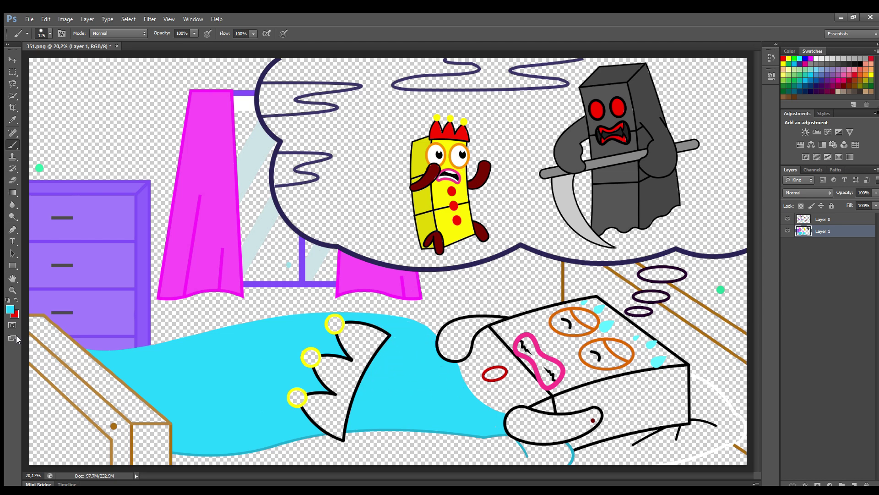
- Fill the hanging lower edge of the blanket with a slightly deeper cyan
key("i")
key("b")
mouse_move(176, 462)
left_mouse_down()
mouse_move(332, 443)
mouse_move(338, 466)
mouse_move(350, 442)
mouse_move(490, 444)
left_mouse_up()
key("bracketright")
mouse_move(360, 457)
left_mouse_down()
mouse_move(504, 447)
mouse_move(568, 455)
mouse_move(568, 462)
mouse_move(464, 465)
mouse_move(512, 459)
left_mouse_up()
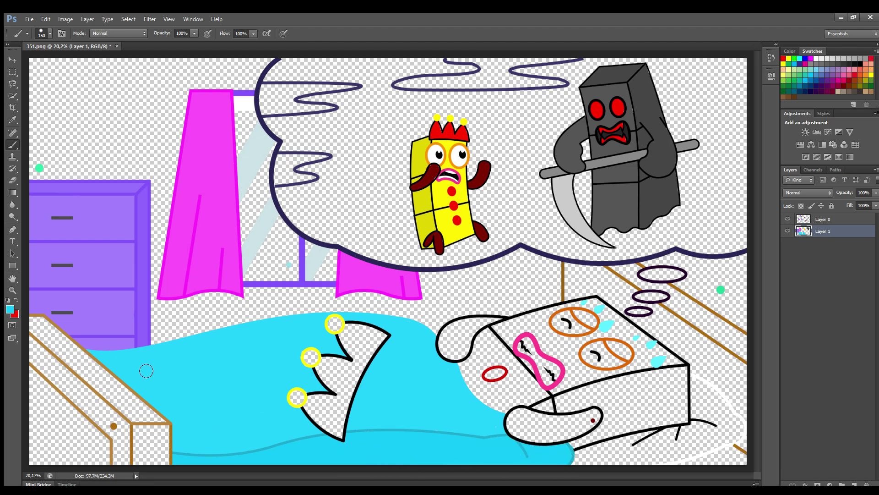
- Paint soft fold strokes in a darker cyan across the blanket between the footboard and the fallen crown
key("i")
key("b")
key("i")
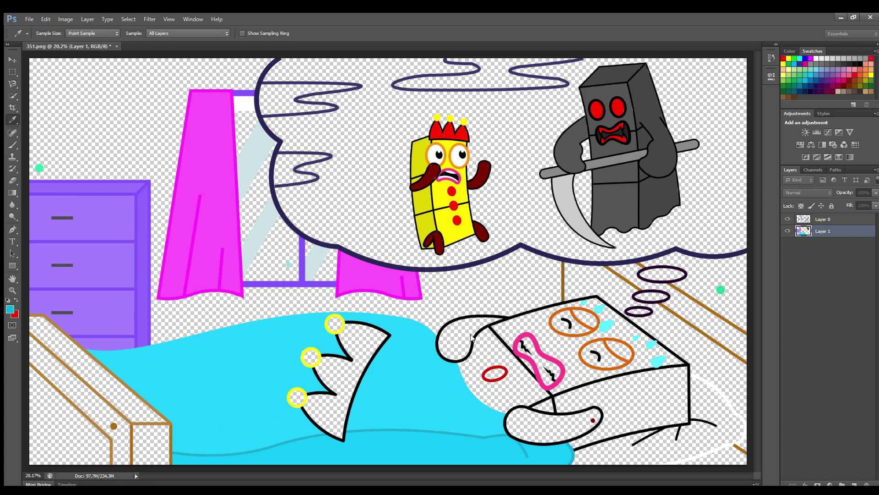
left_click(471, 338)
left_click_drag(289, 426, 204, 440)
left_click(10, 310)
left_click(470, 339)
mouse_move(293, 421)
left_mouse_down()
mouse_move(192, 440)
mouse_move(293, 420)
left_mouse_up()
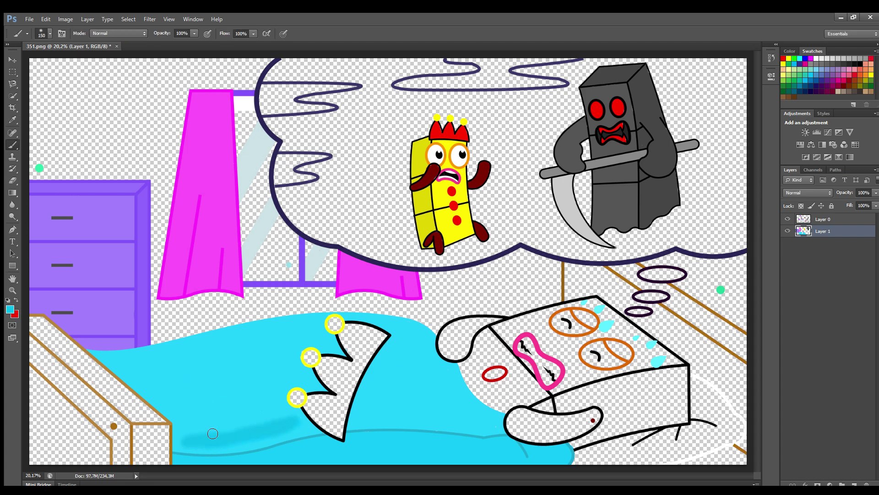
left_click_drag(212, 433, 305, 430)
key("bracketleft")
left_click_drag(184, 365, 314, 335)
left_click_drag(219, 396, 300, 376)
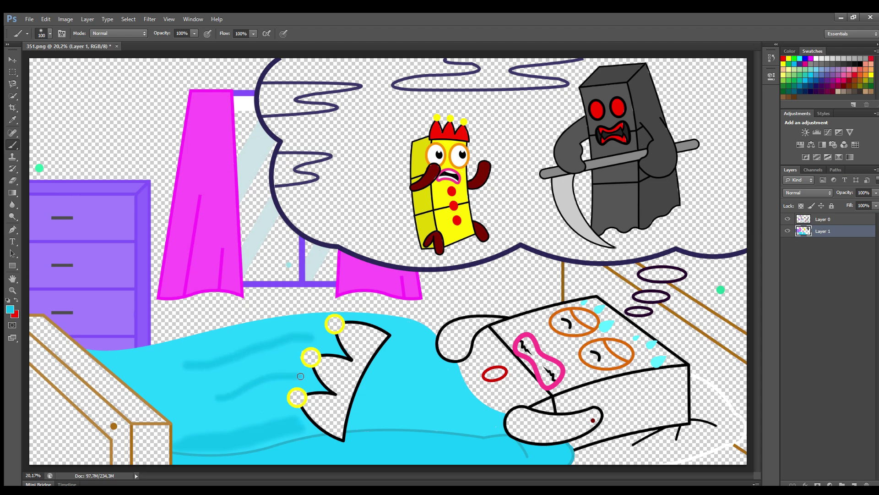
- Soften the lowest blanket fold by painting over part of it with the blanket's base cyan
key("i")
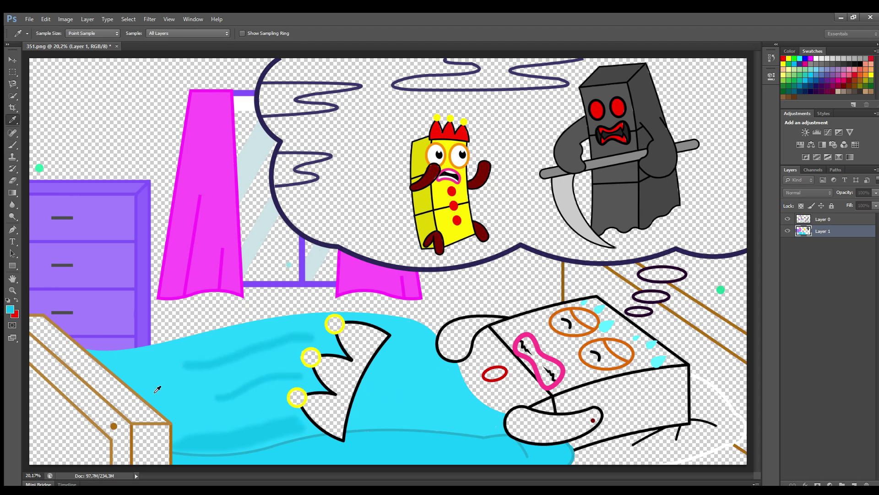
left_click(457, 340)
key("bracketright")
key("bracketright")
key("bracketright")
mouse_move(187, 449)
left_mouse_down()
mouse_move(293, 434)
mouse_move(187, 450)
left_mouse_up()
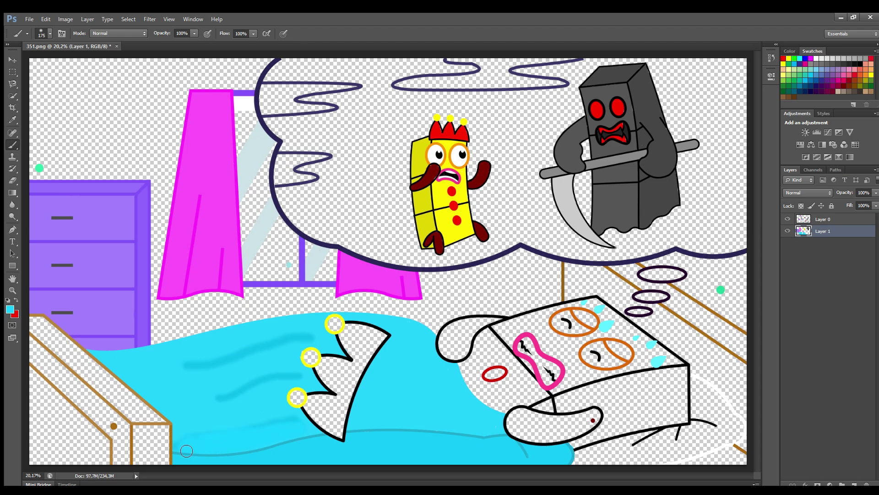
- Fill the three balls of the crown on the blanket with yellow and the crown's body with bright red
left_click(593, 420, "alt")
left_click(337, 320, "alt")
key("bracketleft")
key("bracketleft")
key("bracketleft")
key("bracketleft")
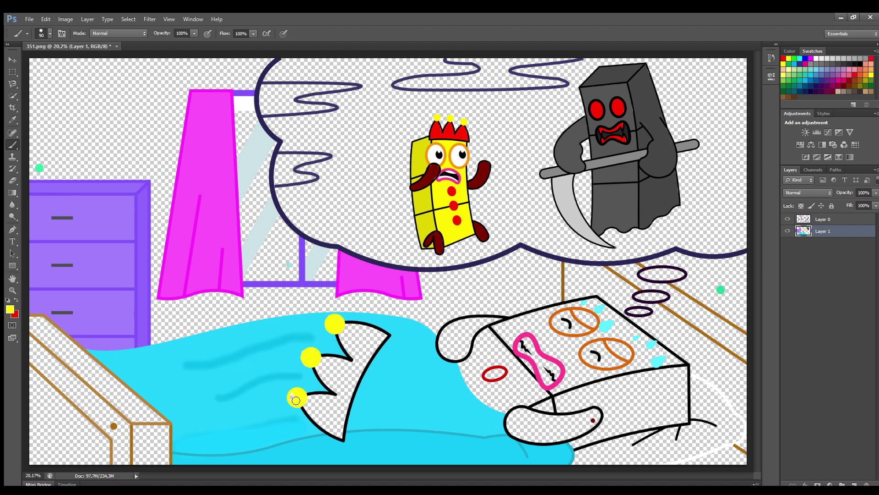
left_click(435, 132, "alt")
mouse_move(346, 325)
left_mouse_down()
mouse_move(381, 337)
mouse_move(341, 435)
mouse_move(309, 411)
mouse_move(311, 400)
mouse_move(340, 396)
mouse_move(319, 368)
mouse_move(357, 363)
mouse_move(343, 339)
mouse_move(368, 338)
mouse_move(366, 359)
mouse_move(353, 344)
mouse_move(360, 366)
mouse_move(339, 423)
mouse_move(321, 402)
mouse_move(345, 419)
mouse_move(331, 371)
left_mouse_up()
key("bracketright")
key("bracketright")
- Fill the sleeping block character's front face and body with bright yellow, leaving the eyes, mouth and button unpainted
left_click(330, 320, "alt")
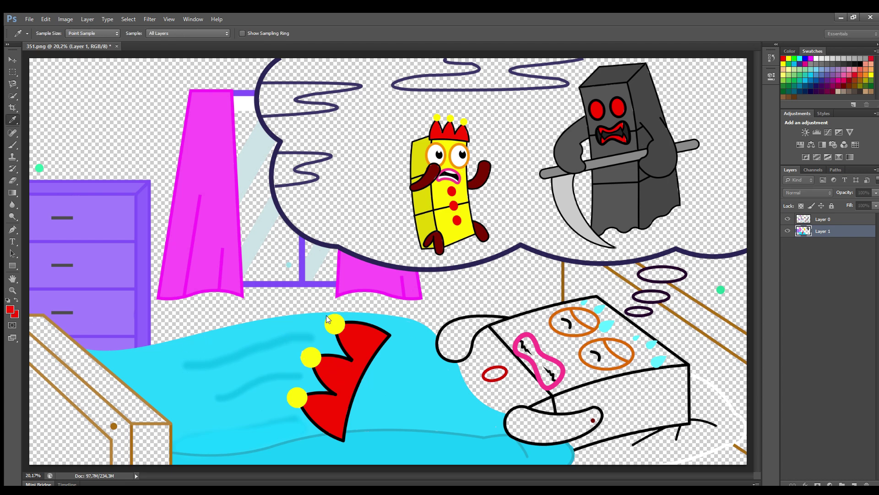
key("bracketleft")
mouse_move(593, 300)
left_mouse_down()
mouse_move(679, 365)
mouse_move(621, 373)
mouse_move(508, 410)
mouse_move(487, 402)
left_mouse_up()
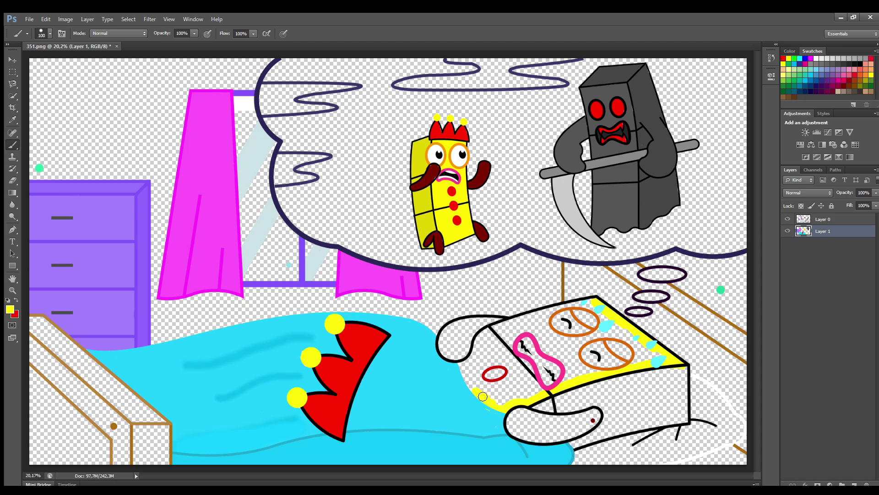
key("bracketright")
mouse_move(466, 365)
left_mouse_down()
mouse_move(482, 336)
mouse_move(595, 302)
mouse_move(580, 307)
mouse_move(643, 348)
mouse_move(647, 363)
mouse_move(624, 338)
mouse_move(601, 334)
mouse_move(576, 358)
mouse_move(600, 373)
mouse_move(569, 378)
mouse_move(528, 331)
mouse_move(518, 362)
mouse_move(539, 387)
mouse_move(503, 403)
mouse_move(476, 371)
mouse_move(499, 335)
mouse_move(515, 394)
mouse_move(486, 388)
mouse_move(514, 375)
mouse_move(488, 369)
mouse_move(493, 352)
mouse_move(533, 384)
mouse_move(573, 366)
mouse_move(536, 325)
mouse_move(574, 343)
left_mouse_up()
- Fill the side face of the sleeping block character with a darker olive yellow
key("i")
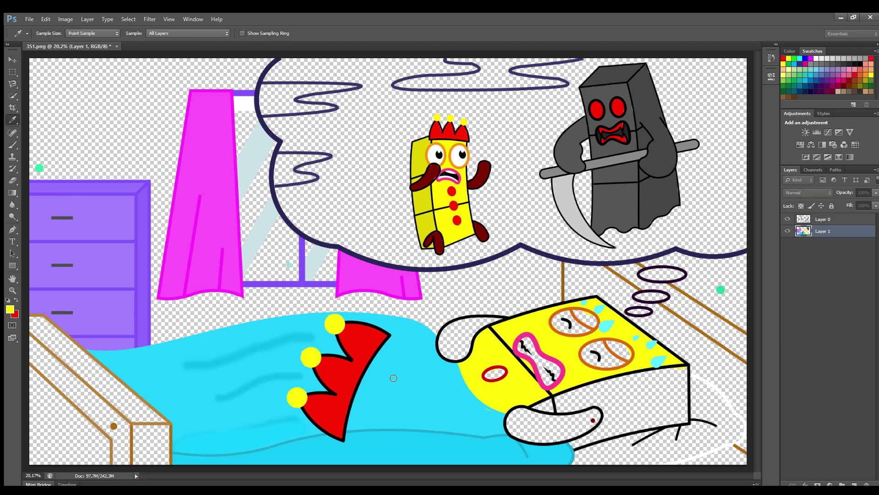
left_click(490, 336)
key("b")
mouse_move(683, 367)
left_mouse_down()
mouse_move(687, 422)
mouse_move(587, 446)
mouse_move(572, 443)
mouse_move(598, 434)
mouse_move(597, 402)
mouse_move(540, 406)
mouse_move(679, 371)
mouse_move(679, 393)
mouse_move(624, 426)
mouse_move(659, 413)
mouse_move(611, 412)
mouse_move(654, 396)
mouse_move(575, 405)
mouse_move(637, 388)
left_mouse_up()
key("bracketright")
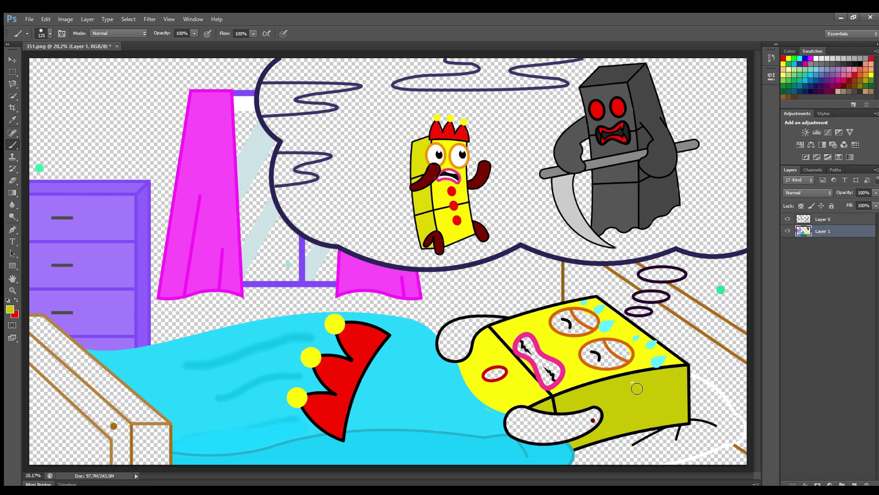
- Fill both arms of the sleeping character with dark maroon
left_click(593, 420, "alt")
mouse_move(595, 414)
left_mouse_down()
mouse_move(556, 438)
mouse_move(525, 437)
mouse_move(511, 425)
mouse_move(519, 410)
mouse_move(586, 417)
mouse_move(550, 436)
mouse_move(532, 421)
mouse_move(536, 429)
mouse_move(588, 431)
left_mouse_up()
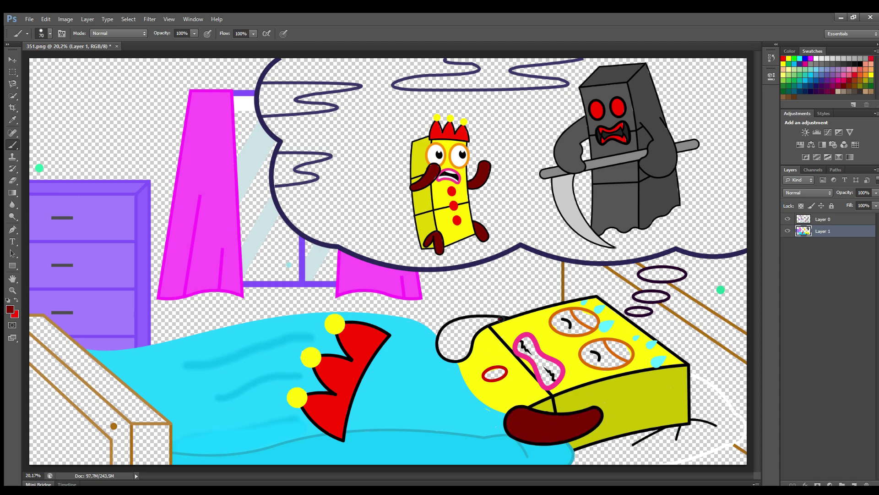
mouse_move(501, 320)
left_mouse_down()
mouse_move(469, 321)
mouse_move(444, 357)
mouse_move(470, 344)
mouse_move(481, 323)
mouse_move(454, 354)
mouse_move(462, 341)
left_mouse_up()
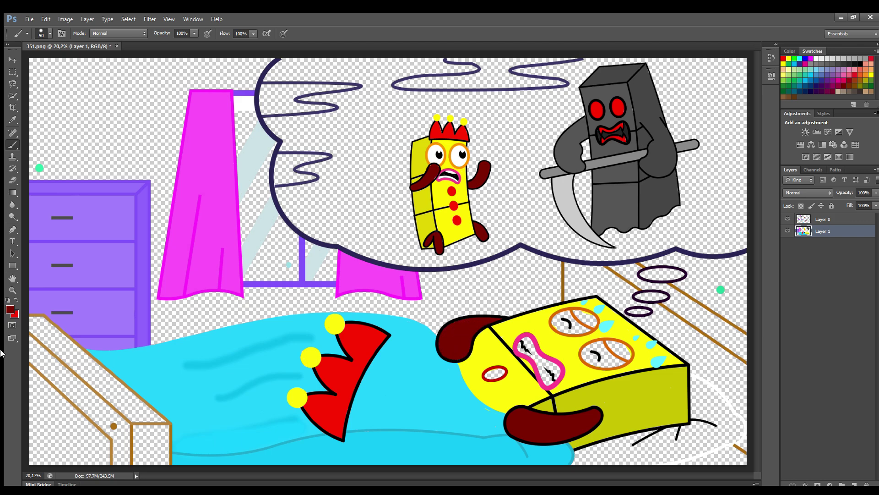
- Fill the sleeping character's eyelids with orange and the open parts of the eyes and the mouth with white
left_click(577, 313, "alt")
mouse_move(577, 313)
left_mouse_down()
mouse_move(596, 322)
mouse_move(579, 317)
mouse_move(614, 349)
left_mouse_up()
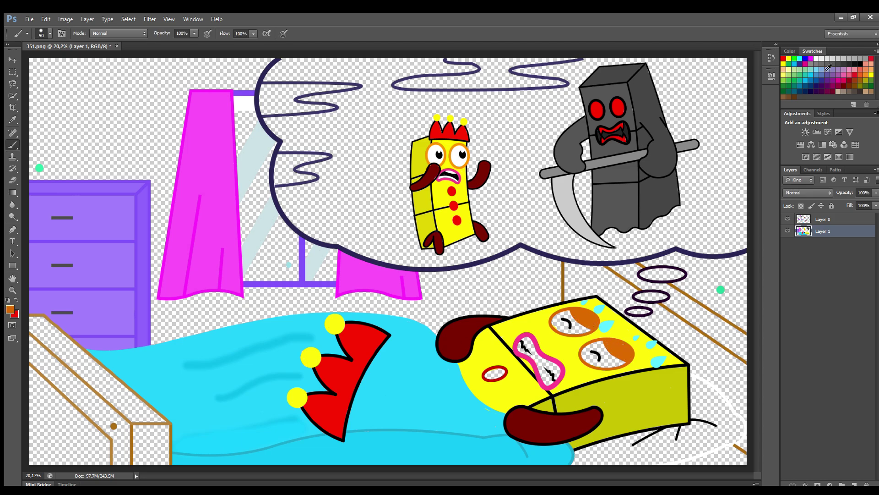
mouse_move(570, 318)
left_mouse_down()
mouse_move(585, 333)
mouse_move(555, 323)
left_mouse_up()
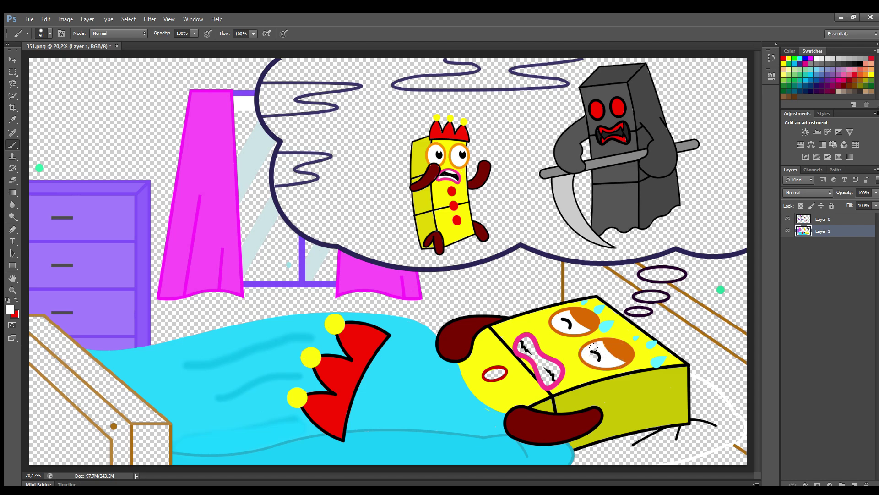
mouse_move(529, 344)
left_mouse_down()
mouse_move(559, 373)
mouse_move(544, 373)
mouse_move(523, 349)
left_mouse_up()
- Fill the oval button on the sleeping character's body with the dark red of its outline
left_click(10, 309)
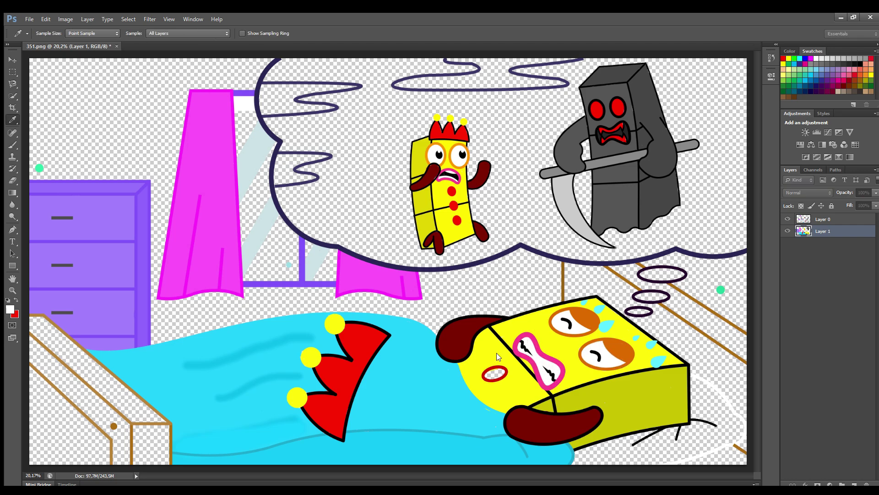
left_click(482, 376)
key("b")
left_click_drag(497, 375, 493, 377)
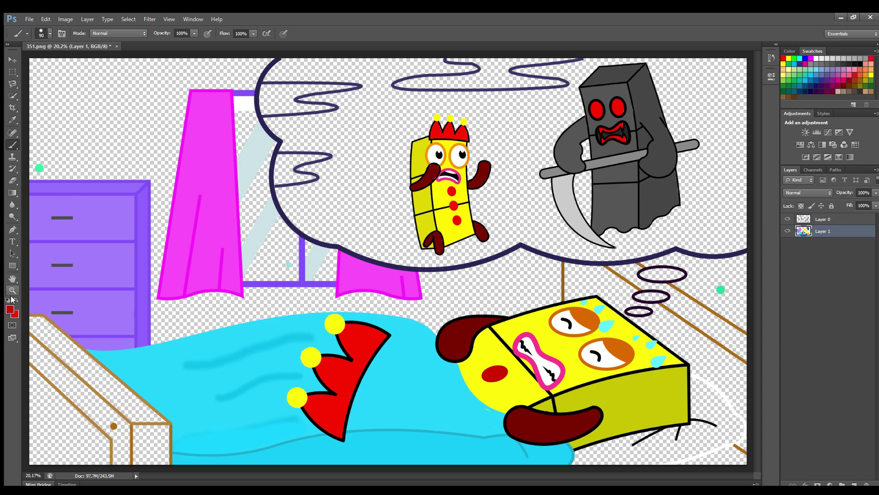
- Fade the middle and upper blanket folds by brushing over them with the blanket's base cyan
left_click(10, 309)
left_click(485, 411)
key("Return")
left_click(11, 310)
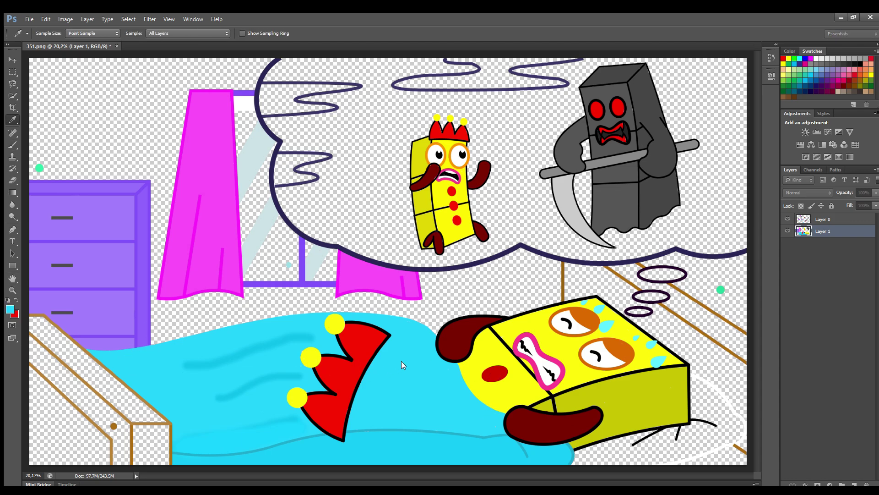
key("Return")
left_click_drag(255, 386, 229, 394)
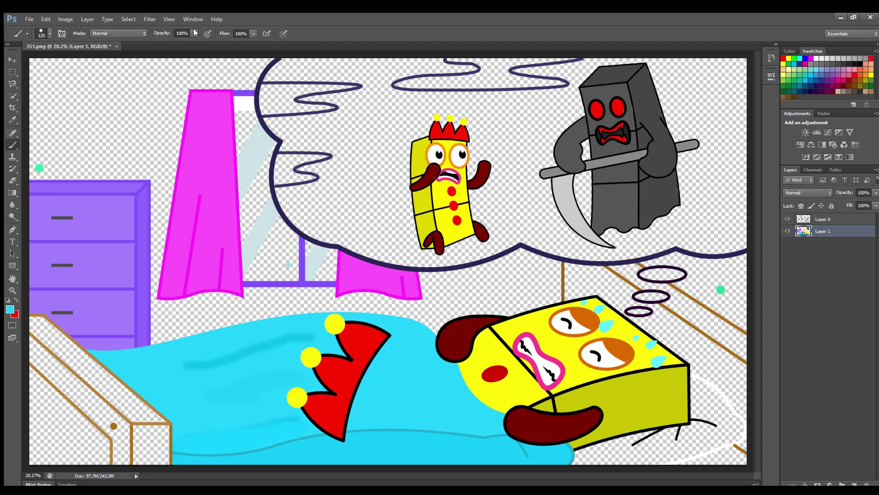
left_click_drag(189, 365, 218, 364)
key("bracketright")
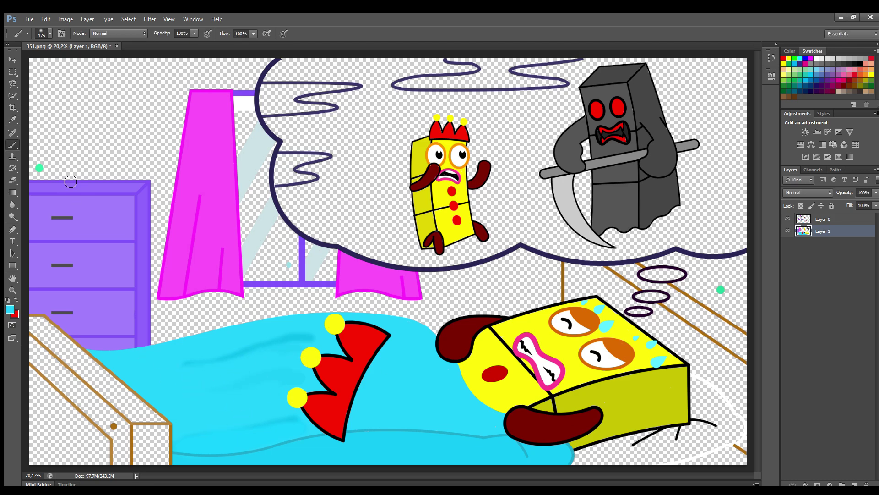
- Fill the footboard's top surface with light brown and the end of its post with a darker brown
left_click(816, 59)
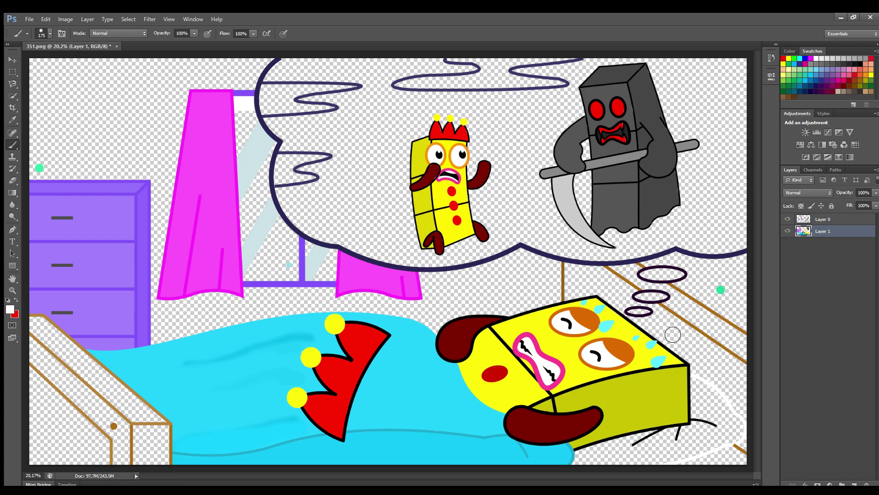
left_click(52, 322, "alt")
key("bracketleft")
mouse_move(50, 325)
left_mouse_down()
mouse_move(154, 418)
mouse_move(34, 323)
mouse_move(87, 378)
mouse_move(168, 432)
mouse_move(137, 465)
mouse_move(140, 440)
mouse_move(154, 453)
mouse_move(164, 431)
left_mouse_up()
key("bracketleft")
key("bracketleft")
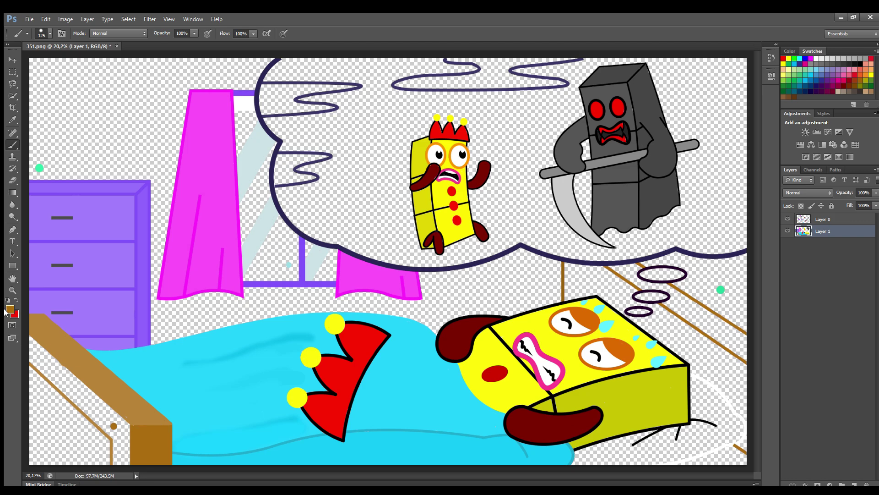
- Fill the footboard's sloping frame and post with medium brown and its recessed panel with light brown
mouse_move(31, 338)
left_mouse_down()
mouse_move(125, 428)
mouse_move(128, 468)
mouse_move(112, 425)
mouse_move(39, 361)
mouse_move(92, 416)
mouse_move(53, 377)
left_mouse_up()
key("i")
key("b")
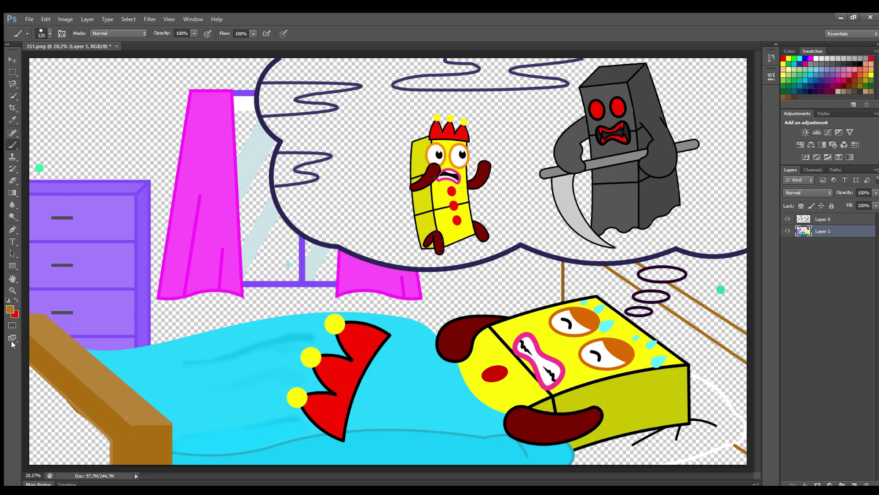
mouse_move(31, 340)
left_mouse_down()
mouse_move(58, 378)
mouse_move(72, 378)
mouse_move(95, 405)
left_mouse_up()
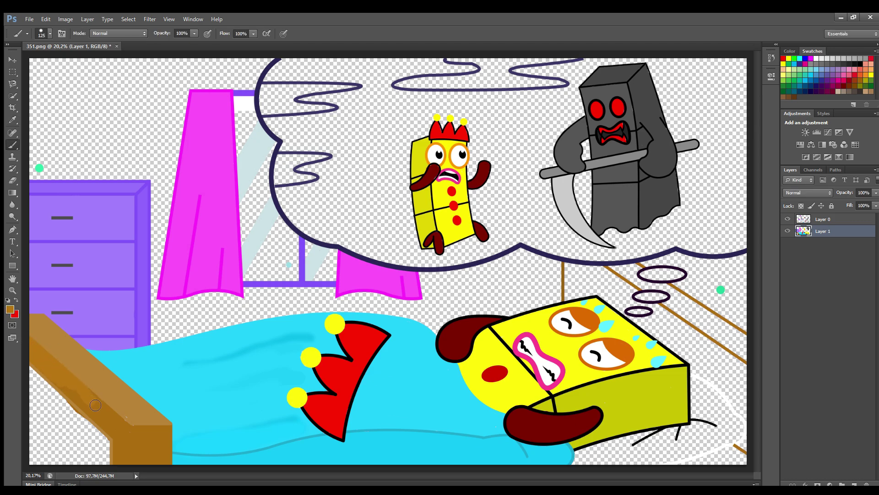
left_click_drag(46, 370, 86, 409)
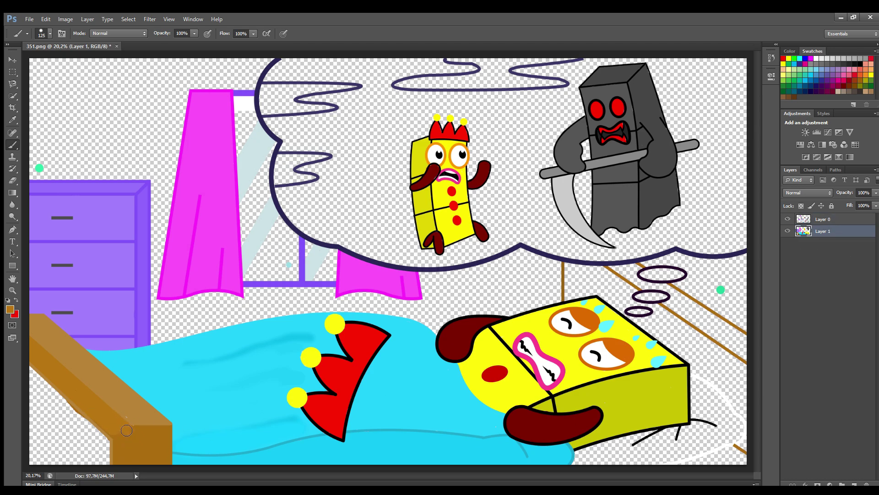
left_click_drag(126, 430, 119, 464)
left_click(81, 414, "alt")
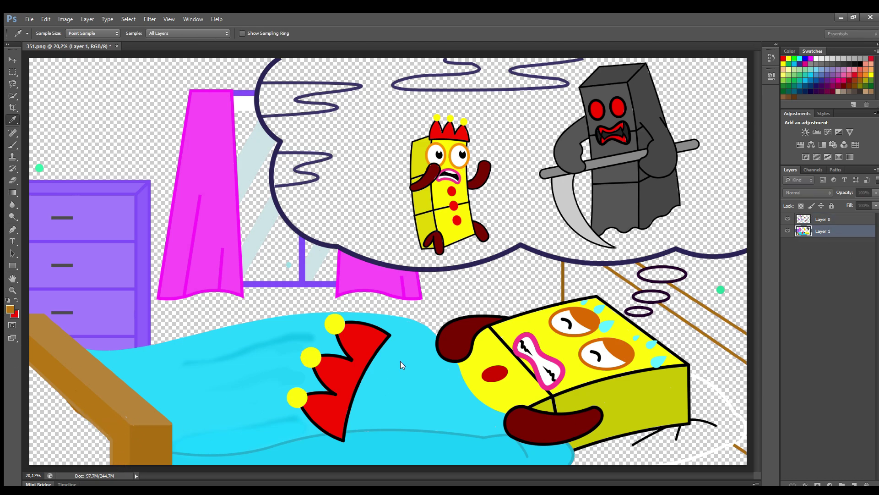
mouse_move(32, 374)
left_mouse_down()
mouse_move(106, 456)
mouse_move(32, 462)
mouse_move(92, 444)
mouse_move(64, 456)
mouse_move(77, 438)
mouse_move(51, 418)
left_mouse_up()
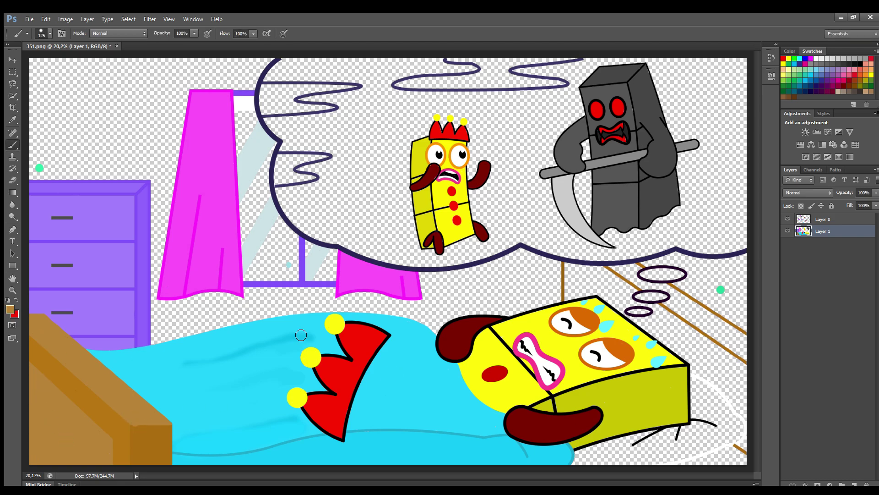
- Fill the front of the headboard behind the sleeping character with dark brown, working around the pillow outline
left_click(562, 279, "alt")
mouse_move(565, 265)
left_mouse_down()
mouse_move(626, 290)
mouse_move(758, 374)
mouse_move(749, 419)
mouse_move(621, 308)
mouse_move(578, 295)
mouse_move(569, 276)
mouse_move(593, 278)
mouse_move(721, 360)
mouse_move(699, 373)
mouse_move(737, 379)
left_mouse_up()
key("bracketright")
key("bracketright")
key("bracketright")
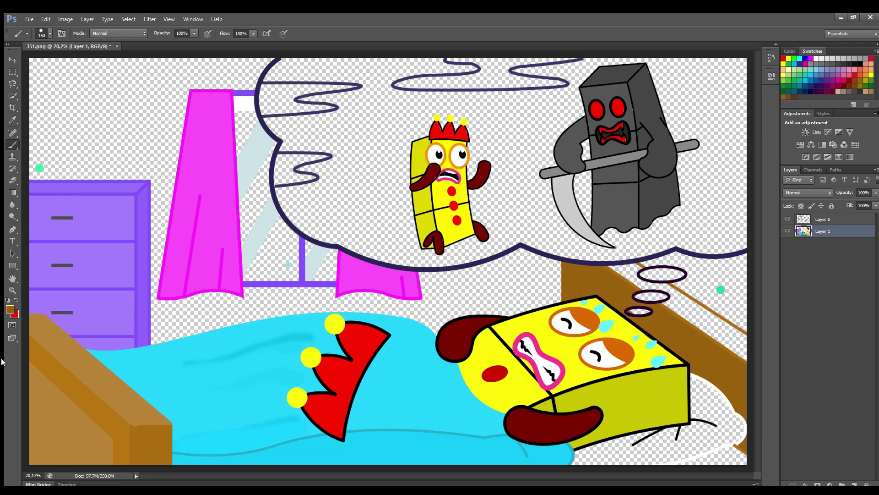
- Fill the headboard's top edge with a medium brown, working around the thought bubbles
key("bracketleft")
key("bracketleft")
key("bracketleft")
mouse_move(611, 268)
left_mouse_down()
mouse_move(660, 287)
mouse_move(723, 344)
mouse_move(744, 341)
mouse_move(677, 295)
left_mouse_up()
left_click_drag(733, 337, 674, 300)
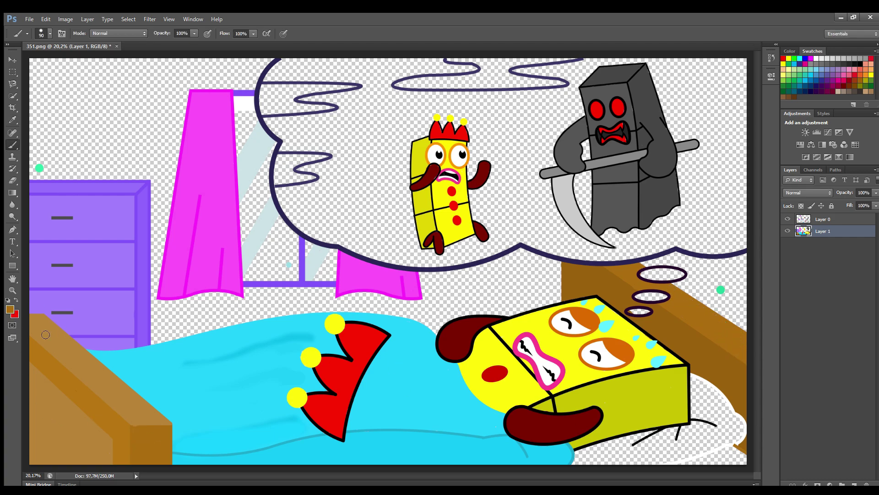
left_click_drag(53, 330, 160, 420)
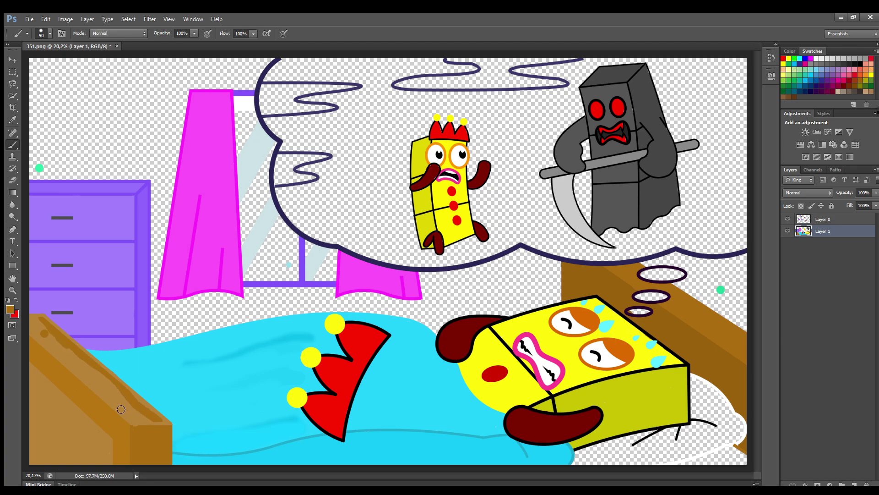
left_click_drag(30, 322, 117, 391)
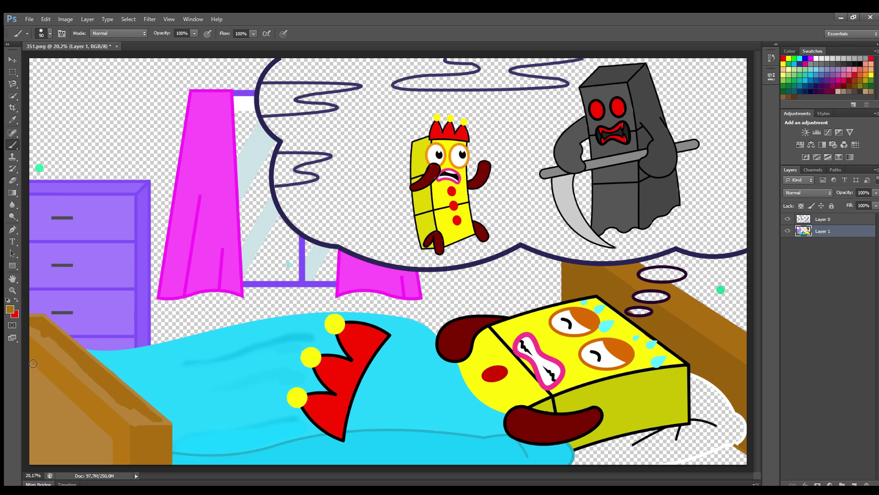
key("ctrl+z")
left_click(66, 347, "alt")
mouse_move(42, 320)
left_mouse_down()
mouse_move(43, 333)
mouse_move(160, 421)
left_mouse_up()
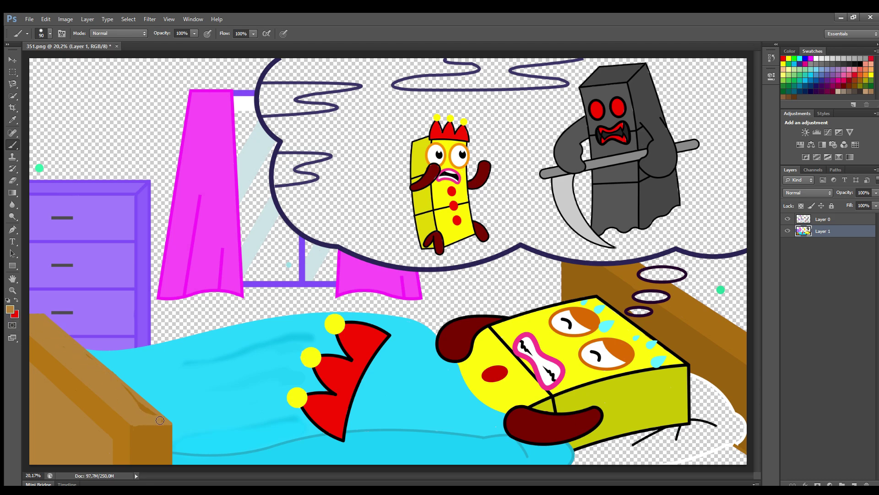
- Repaint the footboard's recessed panel with dark brown, leaving a thin light edge along its border
left_click(10, 309)
key("Return")
mouse_move(30, 372)
left_mouse_down()
mouse_move(109, 443)
mouse_move(106, 462)
mouse_move(35, 462)
mouse_move(74, 424)
mouse_move(44, 409)
mouse_move(100, 448)
mouse_move(88, 446)
left_mouse_up()
key("bracketright")
key("bracketright")
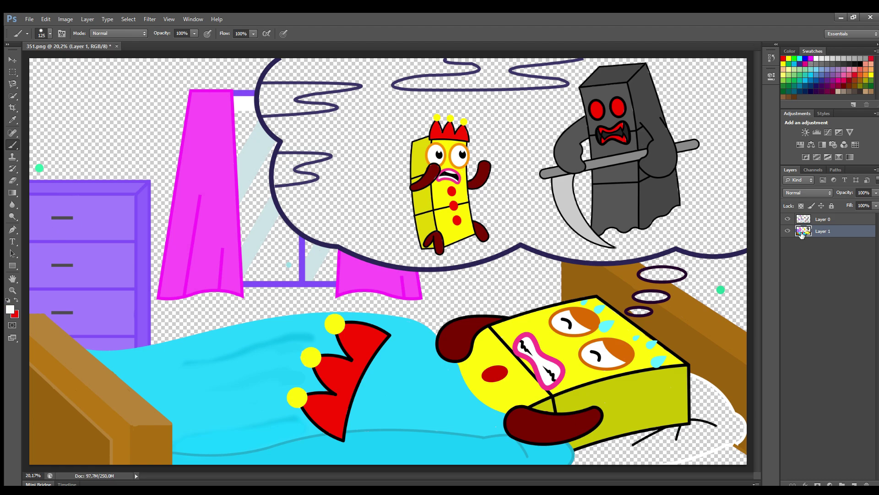
- Fill the pillow with white and the small exposed corner below it with the dresser's light purple
key("bracketleft")
left_click_drag(692, 379, 722, 399)
mouse_move(739, 439)
left_mouse_down()
mouse_move(679, 458)
mouse_move(574, 466)
mouse_move(578, 454)
mouse_move(689, 429)
mouse_move(694, 387)
mouse_move(728, 421)
mouse_move(701, 450)
mouse_move(609, 461)
mouse_move(722, 432)
mouse_move(703, 425)
mouse_move(672, 455)
left_mouse_up()
key("bracketright")
key("bracketright")
left_click(35, 298, "alt")
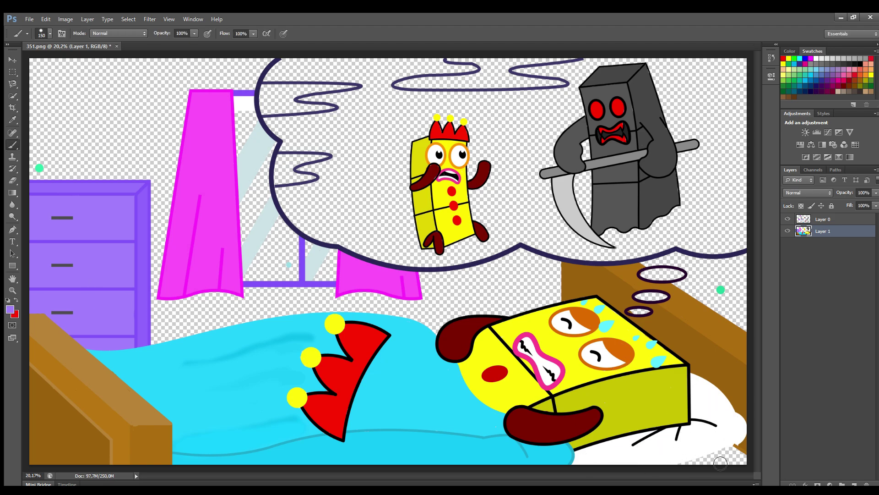
left_click_drag(697, 464, 737, 454)
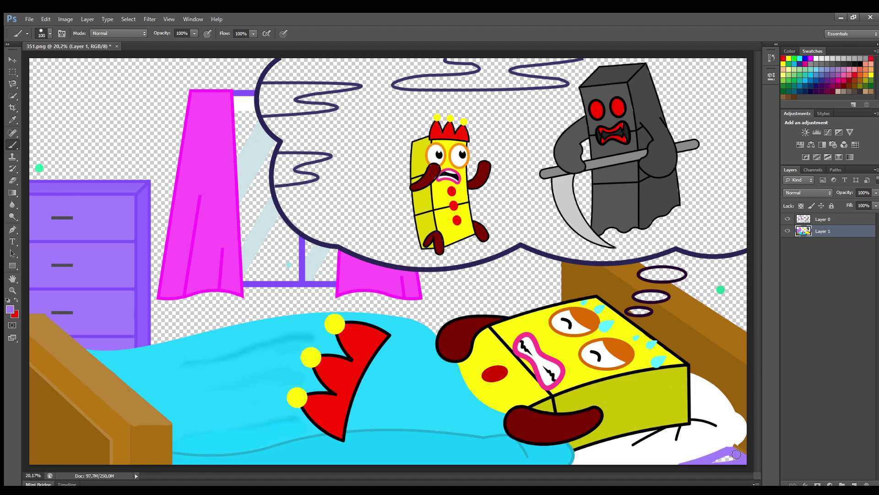
- Fill the clouds in the nightmare scene and the three small thought bubbles above the headboard with muted dark purple
left_click(315, 182, "alt")
mouse_move(303, 179)
left_mouse_down()
mouse_move(277, 166)
mouse_move(326, 157)
left_mouse_up()
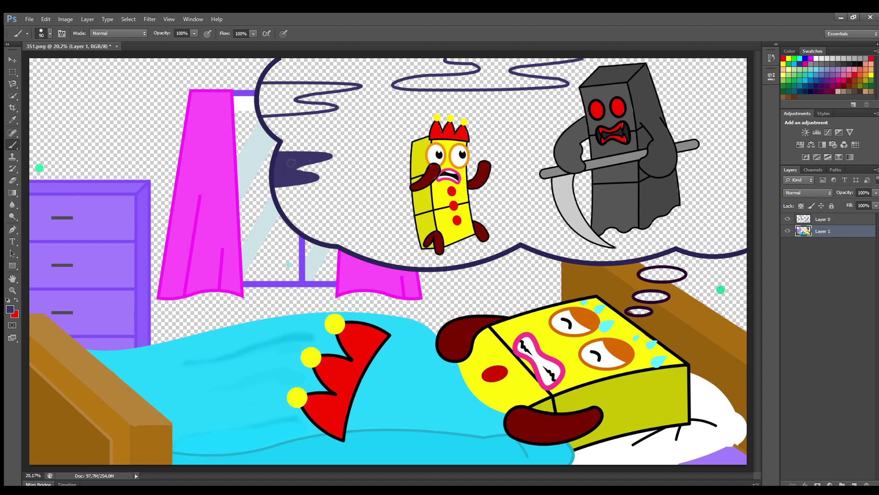
key("bracketleft")
key("bracketleft")
mouse_move(313, 108)
left_mouse_down()
mouse_move(267, 114)
mouse_move(262, 97)
mouse_move(282, 87)
mouse_move(317, 88)
left_mouse_up()
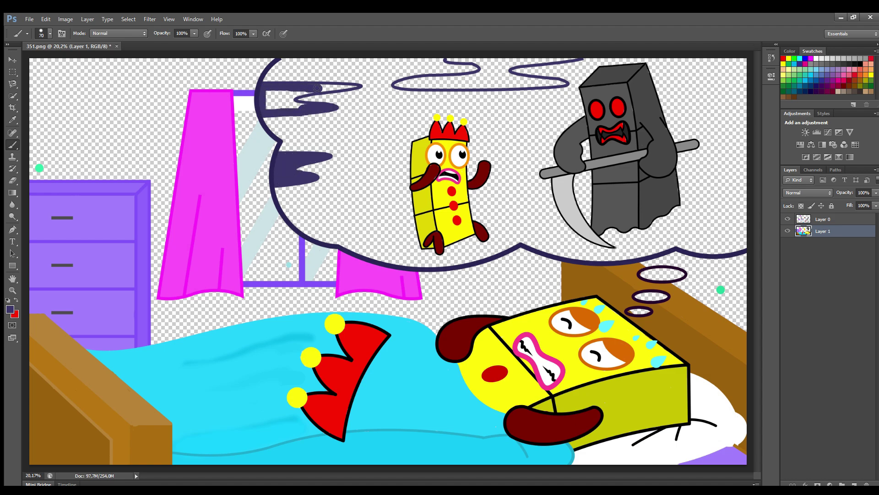
key("bracketright")
key("bracketright")
left_click_drag(265, 109, 286, 97)
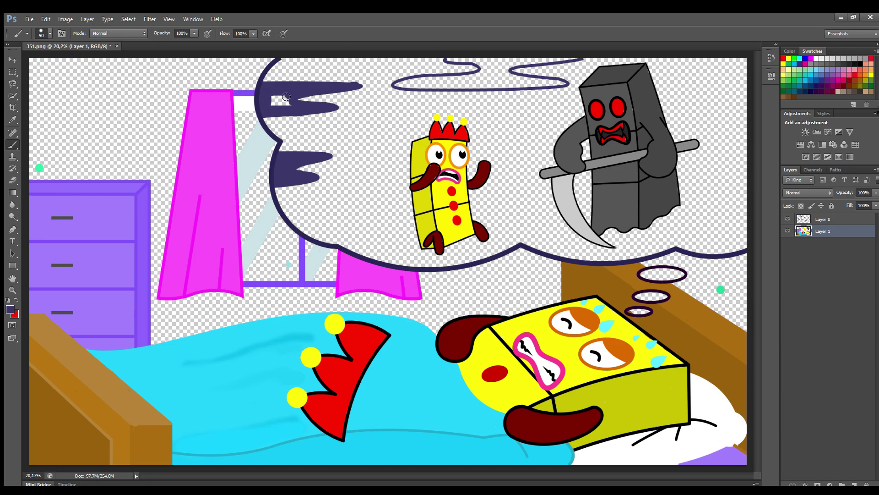
mouse_move(452, 60)
left_mouse_down()
mouse_move(577, 56)
mouse_move(506, 72)
mouse_move(564, 83)
mouse_move(398, 86)
mouse_move(494, 65)
mouse_move(499, 74)
mouse_move(466, 81)
left_mouse_up()
left_click_drag(644, 274, 676, 273)
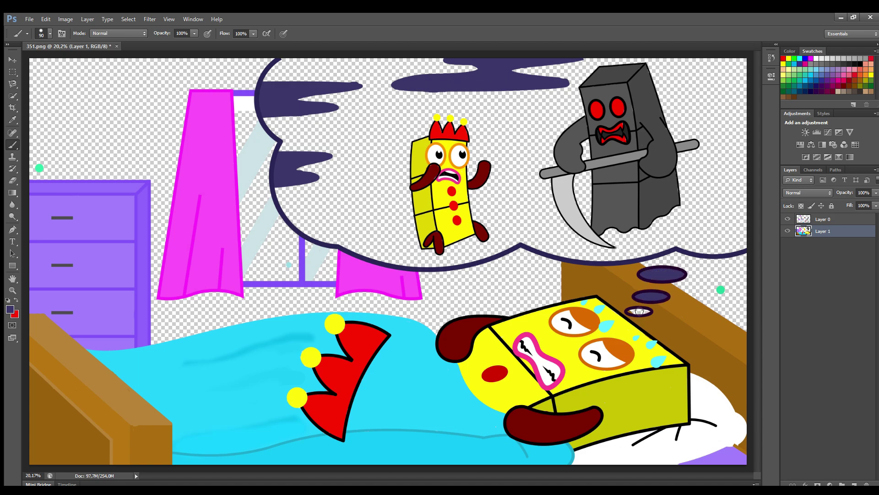
- Add a new layer beneath the colour layer and fill the window panes with light aqua around the pale reflections
left_click(853, 483, "ctrl")
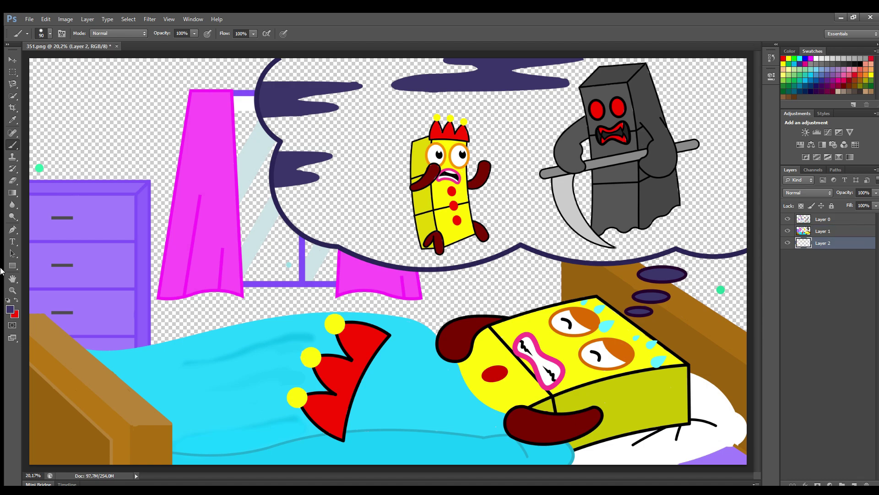
left_click(289, 264, "alt")
key("bracketright")
key("bracketright")
mouse_move(237, 116)
left_mouse_down()
mouse_move(242, 158)
mouse_move(248, 142)
mouse_move(275, 145)
mouse_move(269, 182)
mouse_move(301, 279)
mouse_move(247, 279)
mouse_move(281, 232)
mouse_move(272, 257)
mouse_move(247, 256)
mouse_move(242, 239)
mouse_move(259, 206)
left_mouse_up()
key("bracketright")
left_click_drag(313, 247, 325, 269)
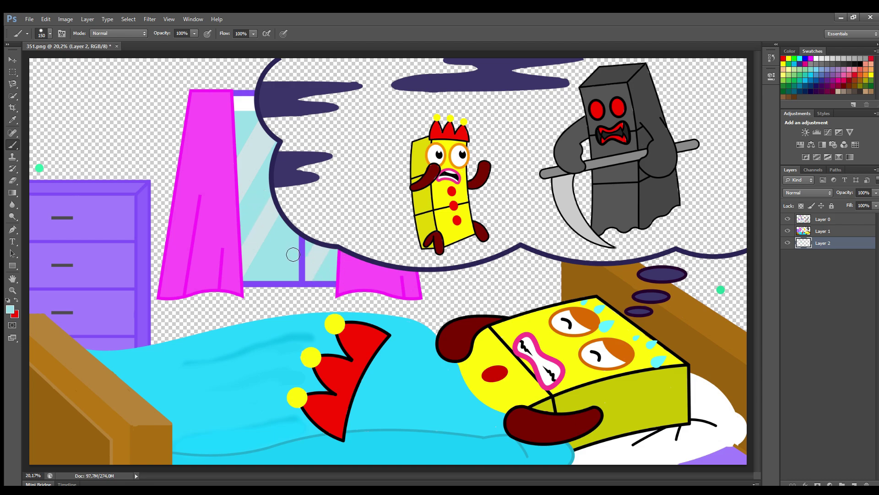
- Fill the bedroom's back wall with mint green and the side wall behind the headboard with a slightly darker green
left_click(40, 168, "alt")
key("bracketright")
key("bracketright")
key("bracketright")
mouse_move(32, 64)
left_mouse_down()
mouse_move(269, 68)
mouse_move(177, 167)
mouse_move(206, 299)
mouse_move(374, 305)
mouse_move(508, 270)
mouse_move(541, 275)
mouse_move(446, 338)
mouse_move(503, 308)
mouse_move(243, 329)
mouse_move(267, 315)
mouse_move(158, 188)
mouse_move(173, 88)
mouse_move(42, 151)
mouse_move(167, 106)
mouse_move(133, 151)
mouse_move(147, 130)
left_mouse_up()
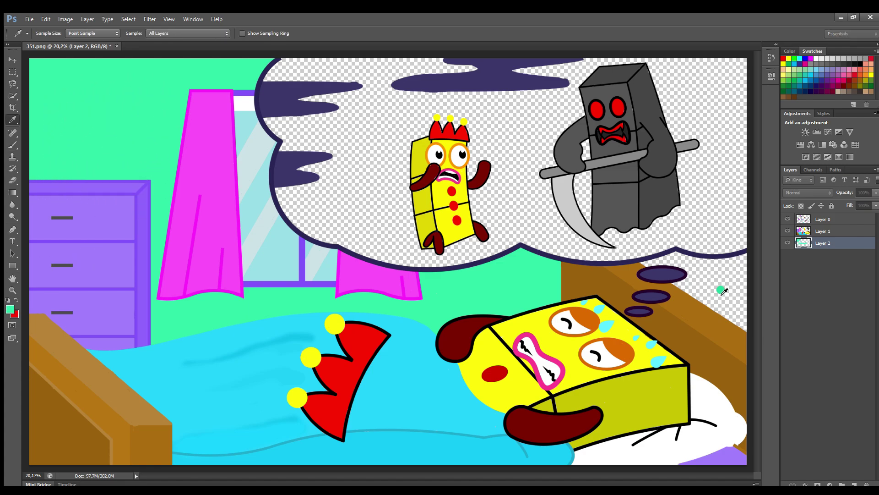
mouse_move(651, 280)
left_mouse_down()
mouse_move(752, 272)
mouse_move(754, 325)
mouse_move(704, 297)
left_mouse_up()
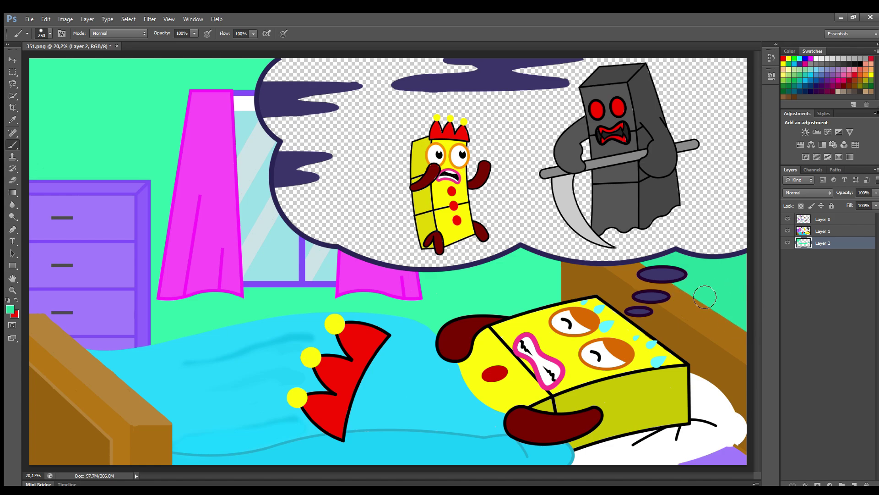
- Paint a round pale yellow moon between the nightmare's upper clouds and surround it with a soft glow
key("bracketright")
key("bracketright")
key("bracketright")
left_click(374, 90)
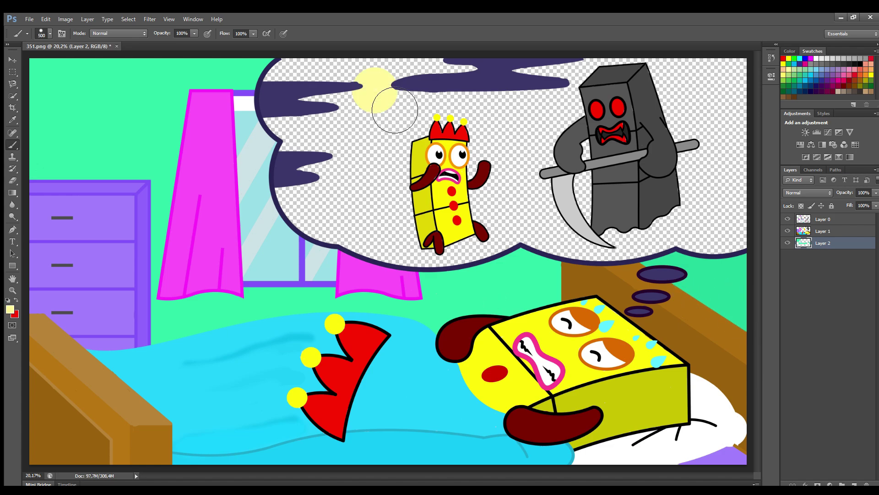
key("bracketright")
key("bracketright")
key("bracketright")
key("bracketright")
key("bracketright")
key("bracketright")
key("bracketright")
left_click(374, 90)
key("bracketright")
- Add a new layer below the wall and moon layer and fill the nightmare's sky with the outline's dark navy
left_click(854, 483)
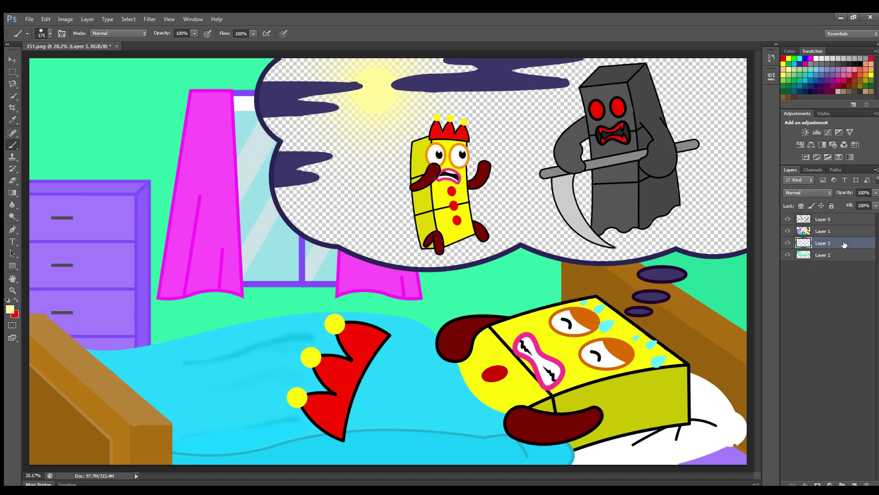
left_click_drag(844, 243, 842, 259)
left_click(417, 268, "alt")
key("bracketright")
key("bracketright")
mouse_move(287, 65)
left_mouse_down()
mouse_move(295, 74)
mouse_move(435, 73)
mouse_move(279, 85)
mouse_move(357, 124)
mouse_move(298, 142)
mouse_move(293, 195)
mouse_move(302, 228)
mouse_move(462, 270)
mouse_move(749, 247)
mouse_move(744, 114)
mouse_move(638, 72)
mouse_move(660, 91)
mouse_move(682, 229)
mouse_move(596, 238)
mouse_move(637, 127)
mouse_move(547, 174)
mouse_move(572, 247)
mouse_move(366, 236)
mouse_move(441, 237)
mouse_move(330, 192)
mouse_move(402, 151)
mouse_move(479, 137)
mouse_move(483, 230)
mouse_move(508, 202)
mouse_move(554, 98)
mouse_move(369, 116)
mouse_move(321, 156)
mouse_move(412, 119)
mouse_move(668, 85)
mouse_move(738, 210)
mouse_move(692, 220)
mouse_move(678, 110)
mouse_move(719, 155)
mouse_move(708, 147)
left_mouse_up()
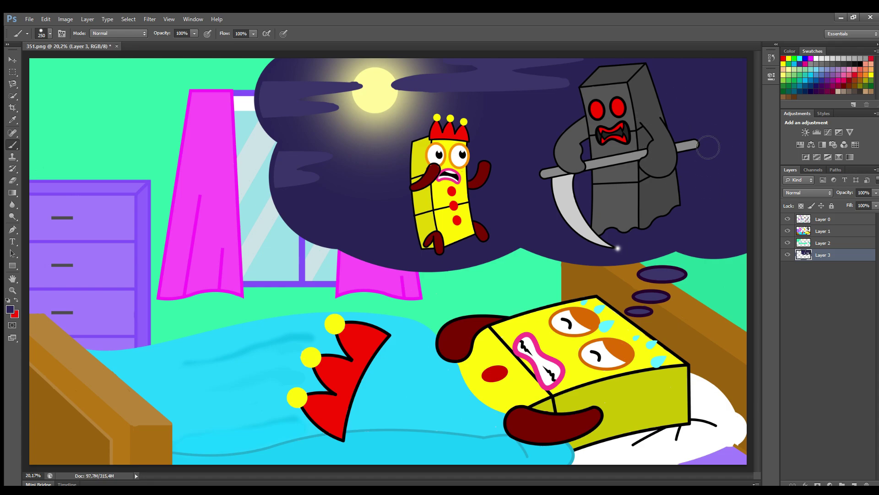
- Scatter small glowing pale yellow stars of varying sizes across the night sky, then deselect the layer
left_click(789, 69)
key("bracketleft")
key("bracketleft")
key("bracketleft")
key("bracketleft")
key("bracketleft")
key("bracketleft")
key("bracketleft")
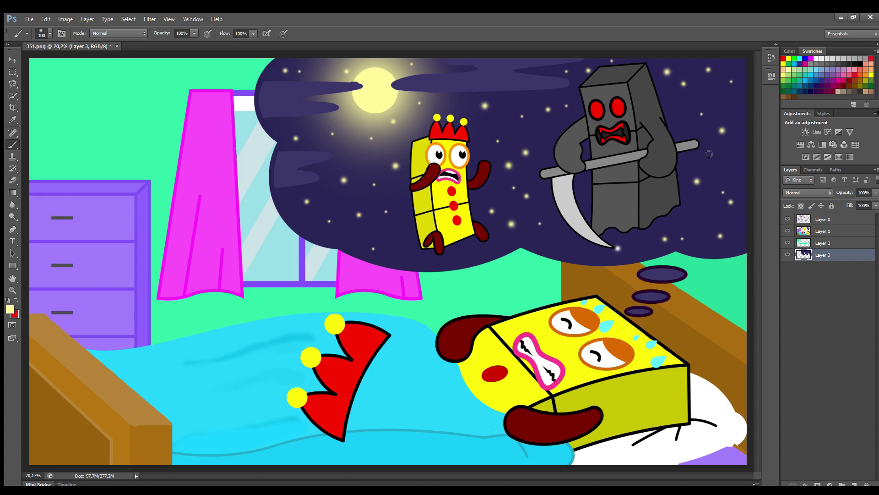
left_click(722, 158)
key("bracketright")
key("bracketright")
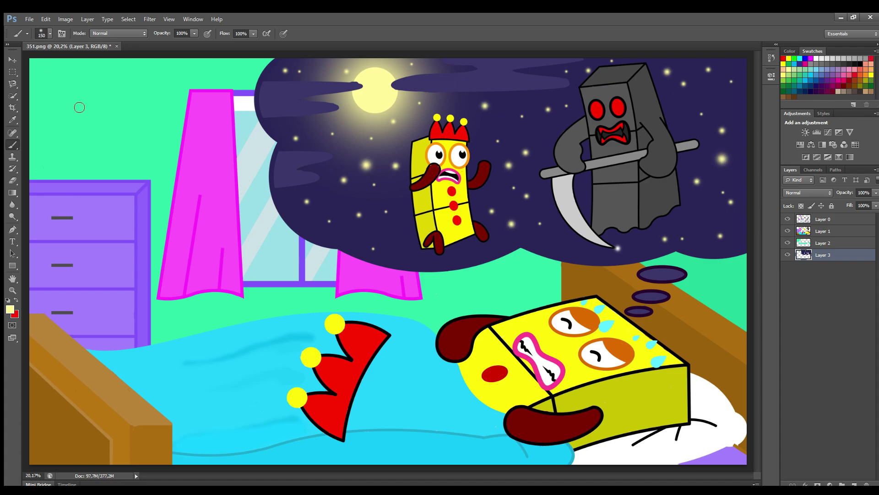
left_click(829, 309)
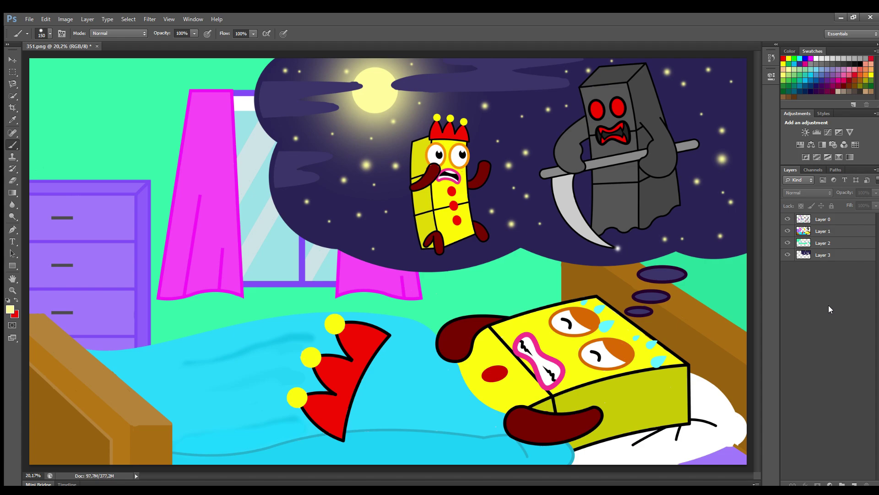